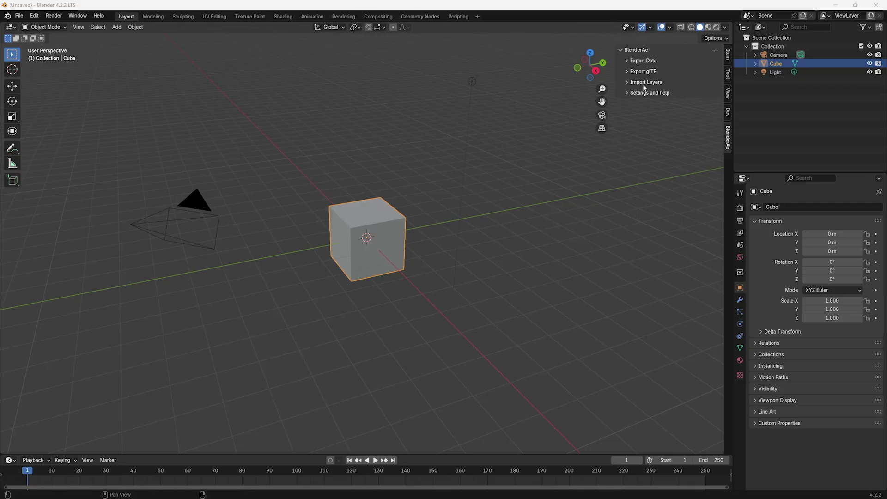
Expand the Import Layers subpanel in Blender's BlenderAe sidebar tab.
click(643, 83)
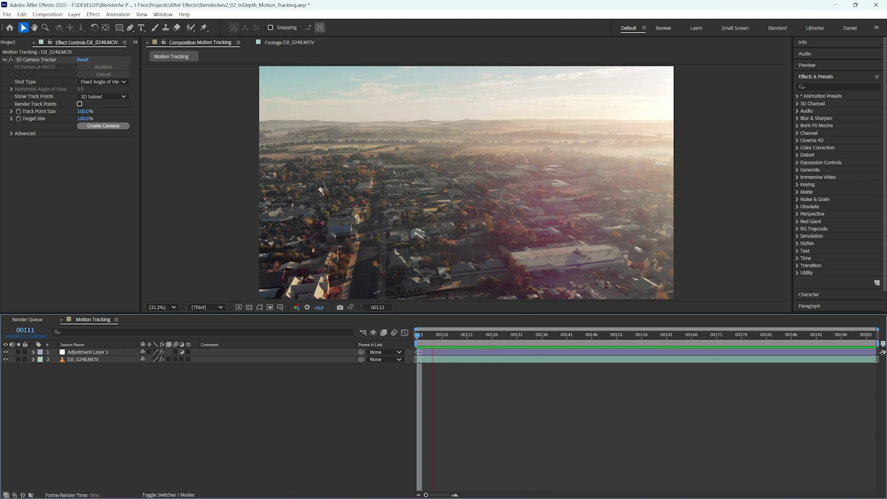
Create a solid and camera from a lasso-selected cluster of DJI_0248.MOV track points.
click(84, 360)
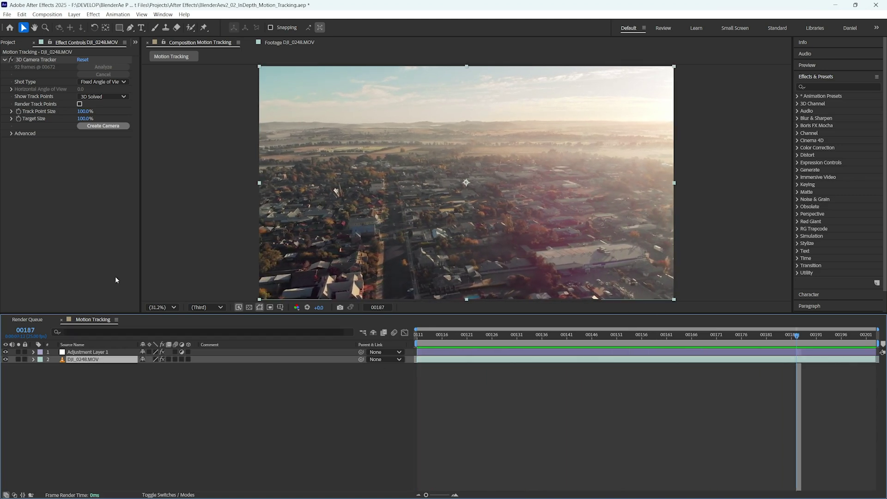
click(41, 61)
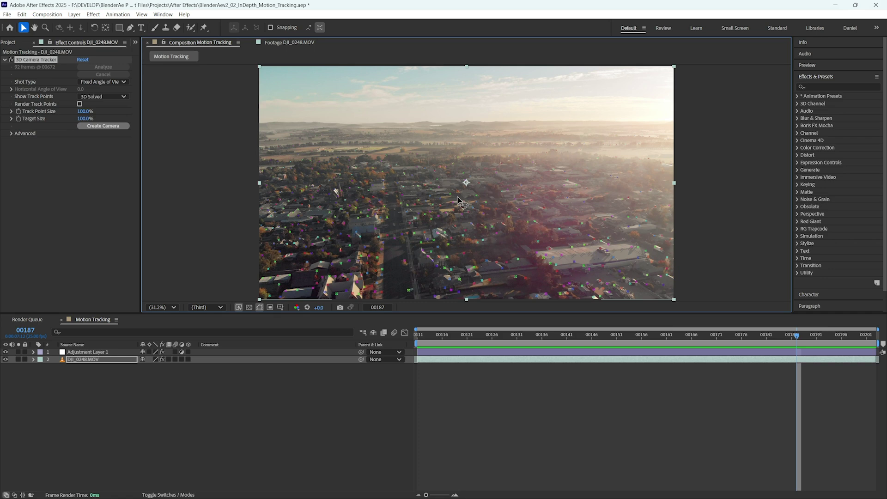
mouse_move(451, 197)
mouse_down()
mouse_move(462, 226)
mouse_move(499, 211)
mouse_move(485, 208)
mouse_up()
right_click(462, 209)
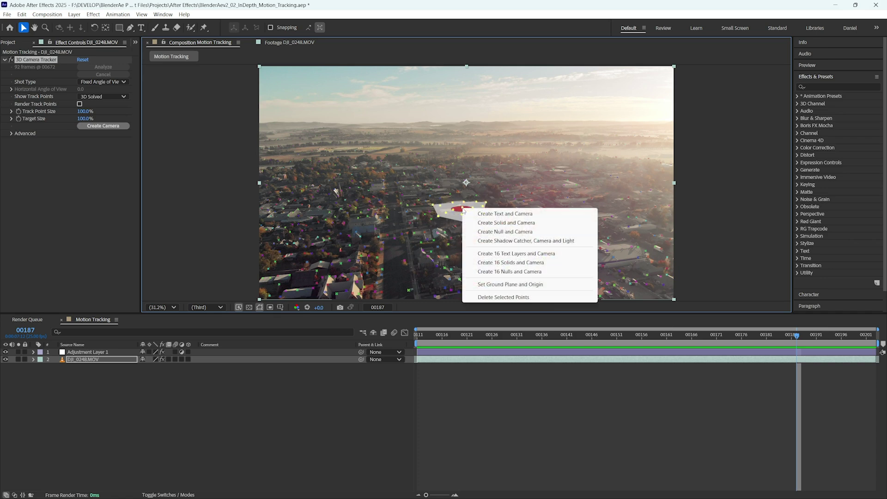
click(501, 223)
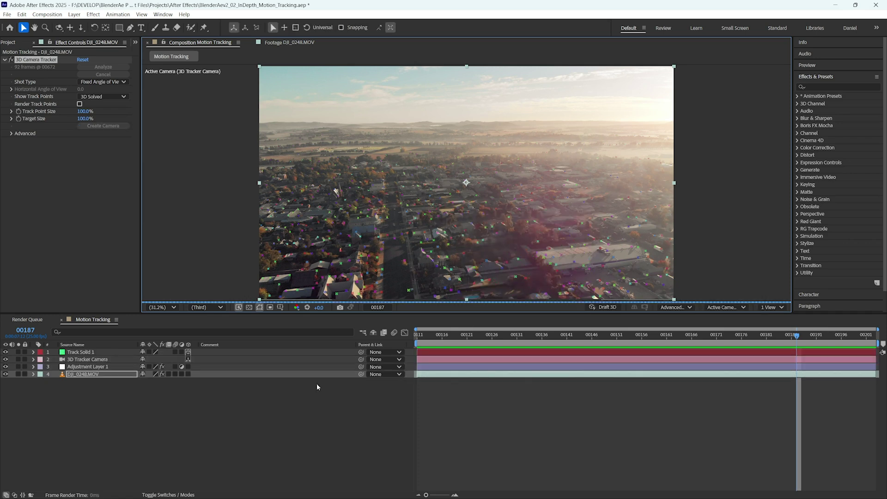
Preview the tracked solid, then select Track Solid 1, 3D Tracker Camera and DJI_0248.MOV.
click(427, 334)
key(space)
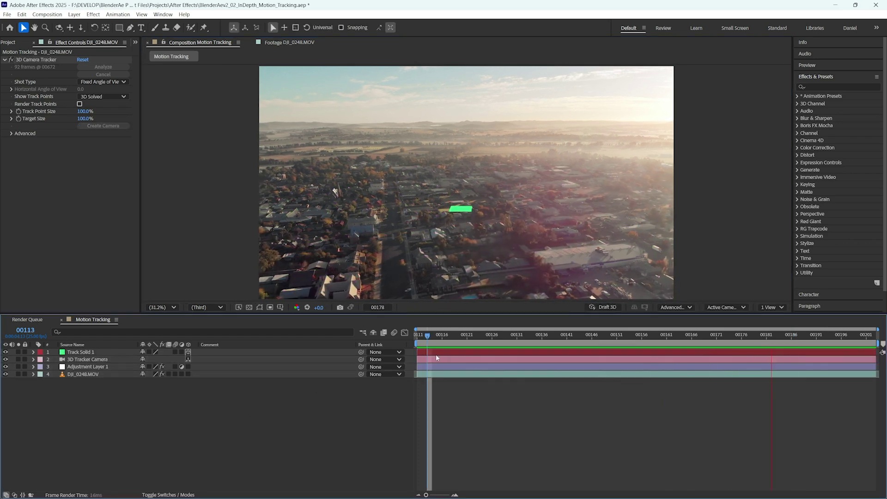
key(space)
click(96, 353)
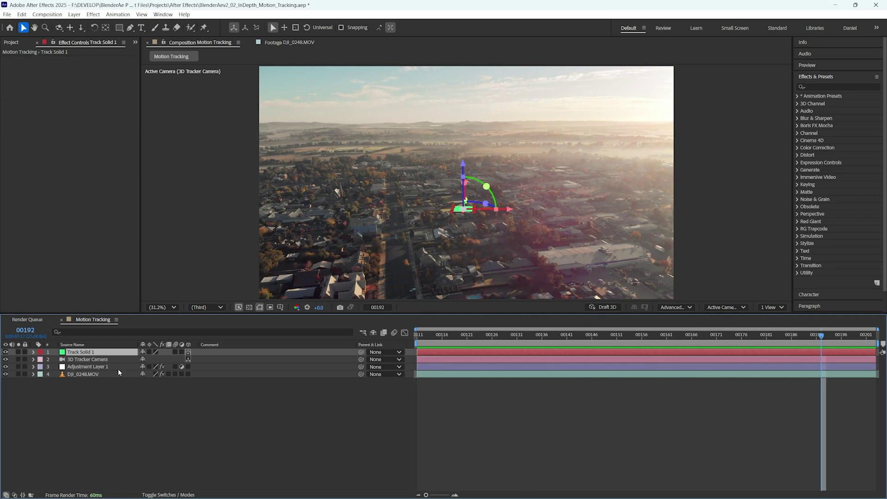
shift+click(95, 361)
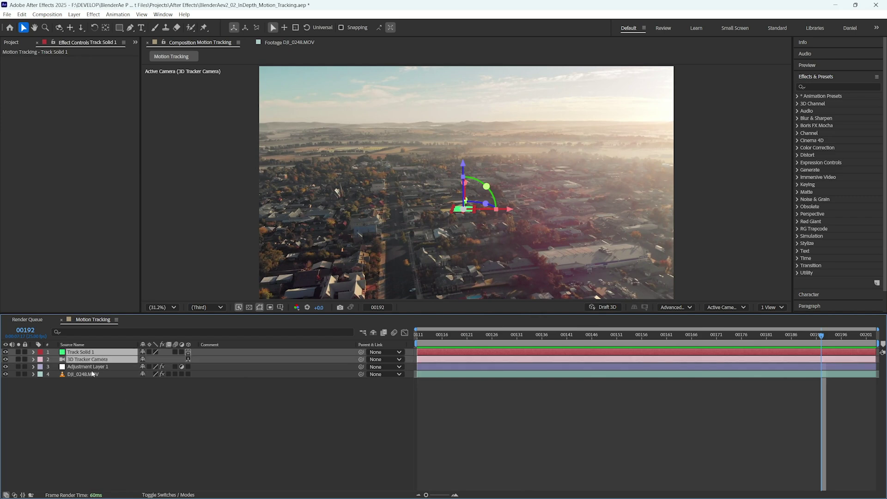
ctrl+click(90, 375)
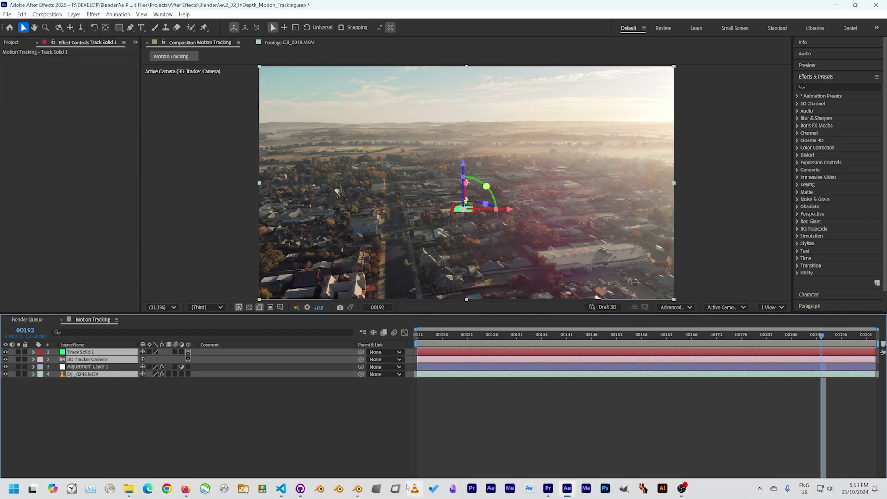
Send Blender's scene data to After Effects with BlenderAe's Export Data to Ae, then return to After Effects.
click(356, 494)
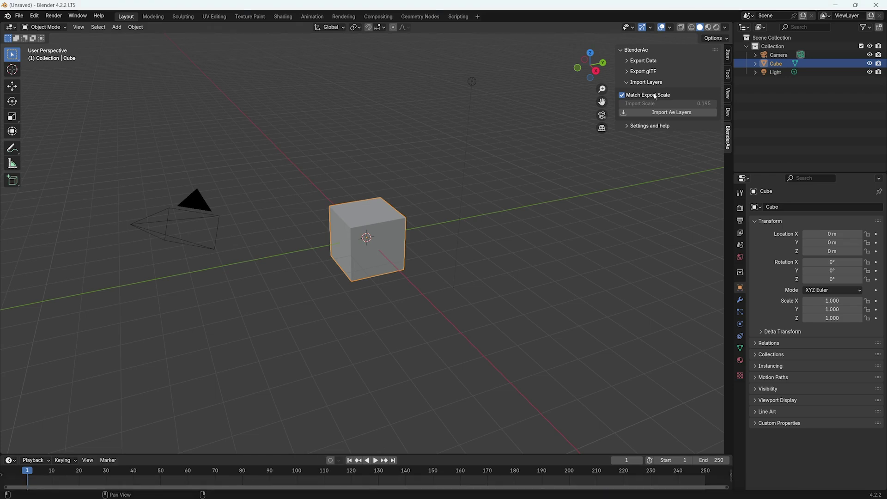
click(645, 61)
click(656, 128)
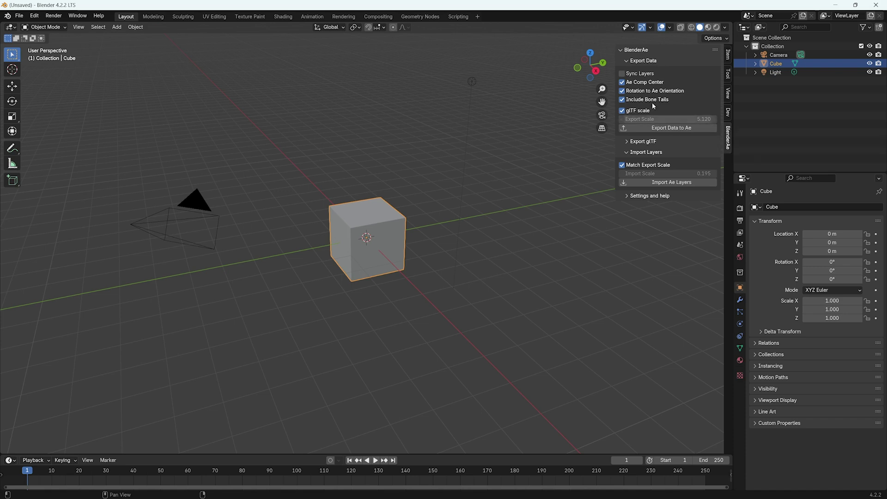
click(649, 61)
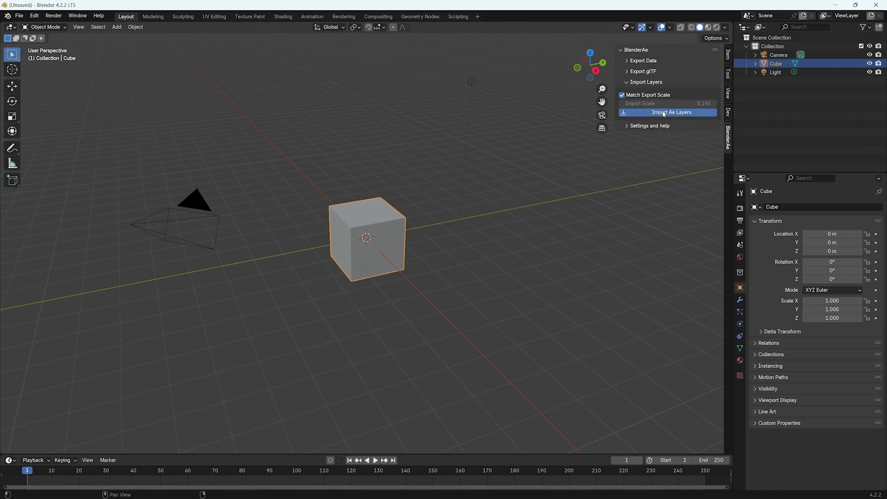
key(alt+Tab)
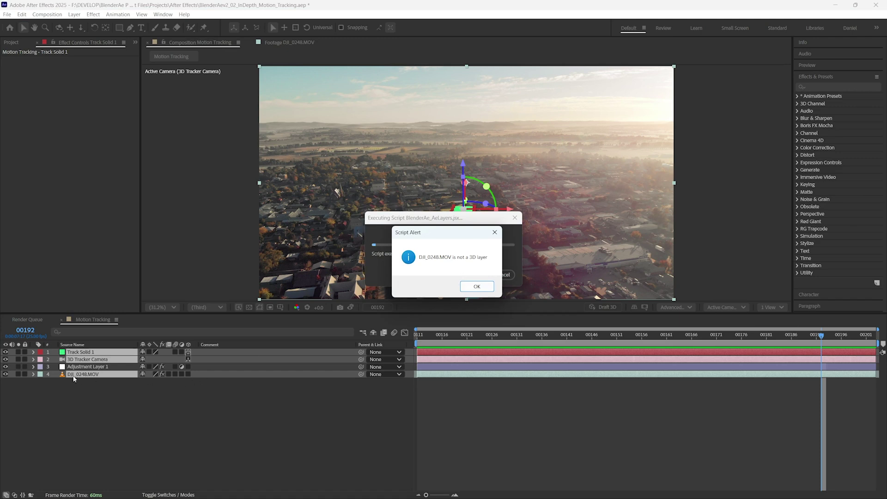
Dismiss the Script Alert saying DJI_0248.MOV is not a 3D layer.
click(477, 284)
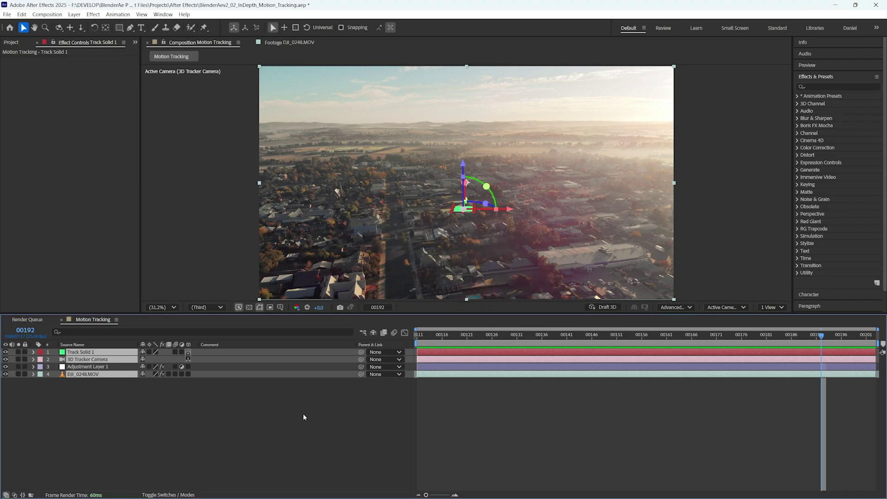
Inspect the imported 3D Tracker Camera and Track Solid 1, and exclude the original Collection.
click(358, 488)
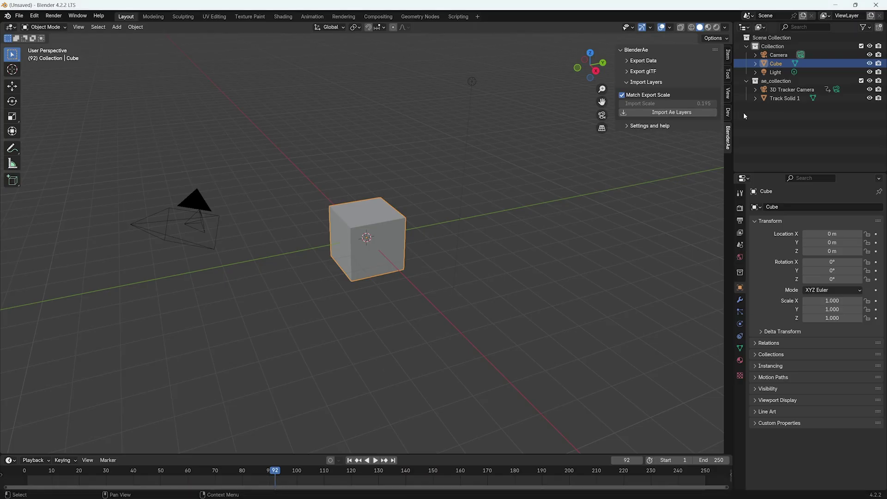
click(785, 90)
click(784, 97)
click(783, 94)
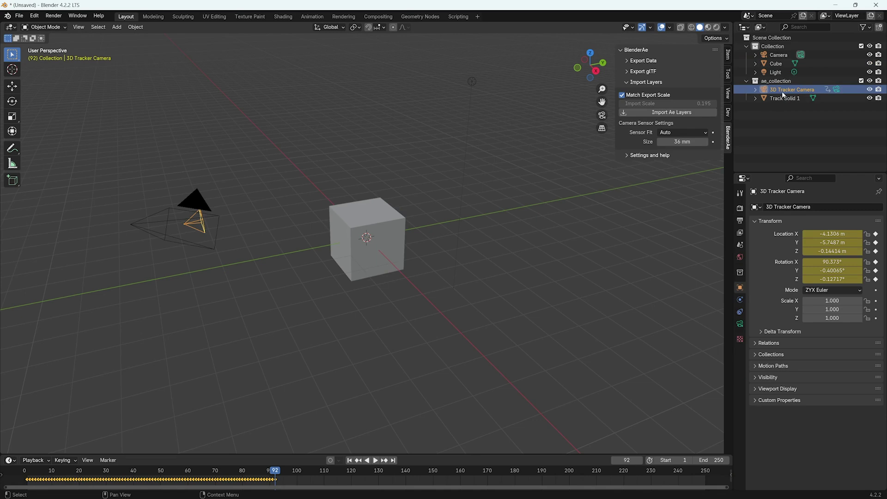
click(747, 47)
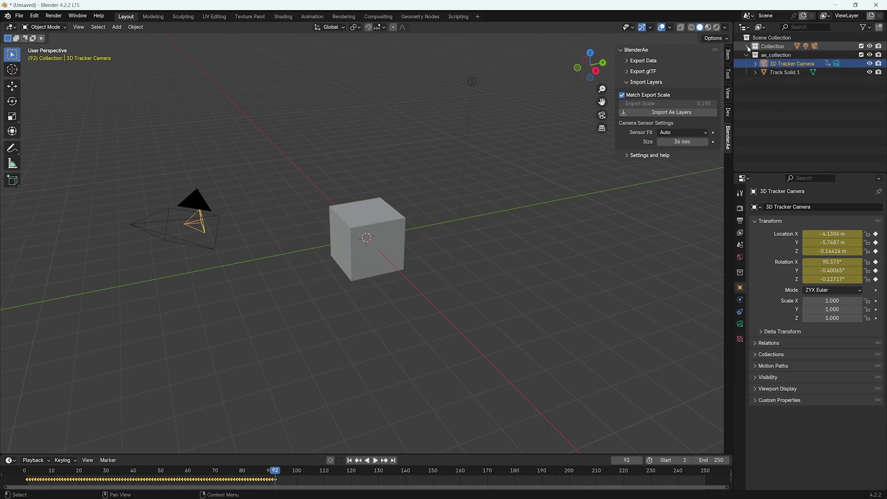
click(860, 47)
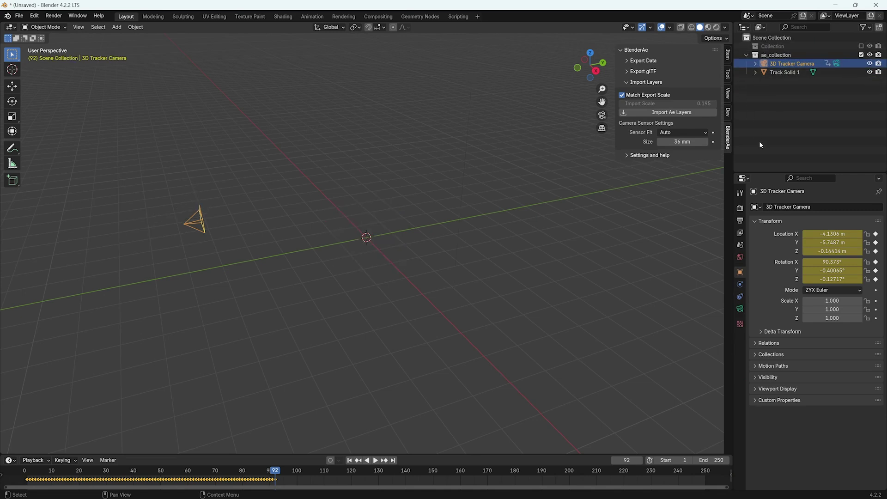
click(780, 72)
click(786, 64)
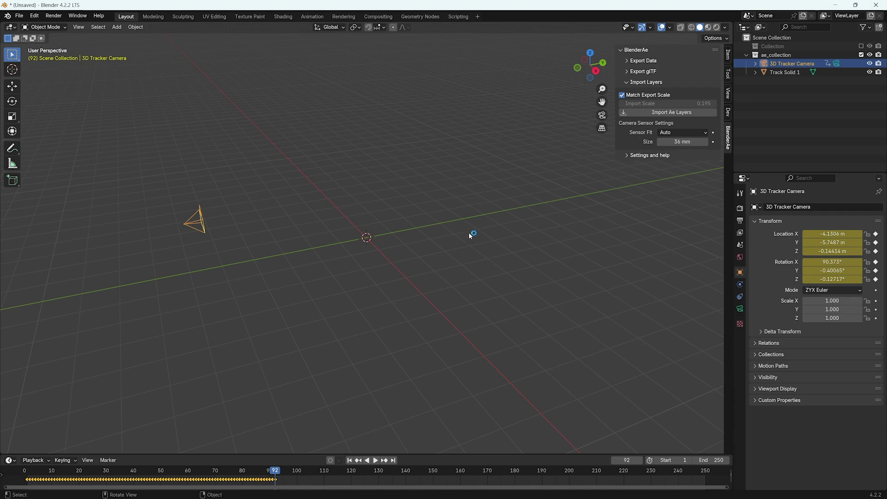
click(567, 489)
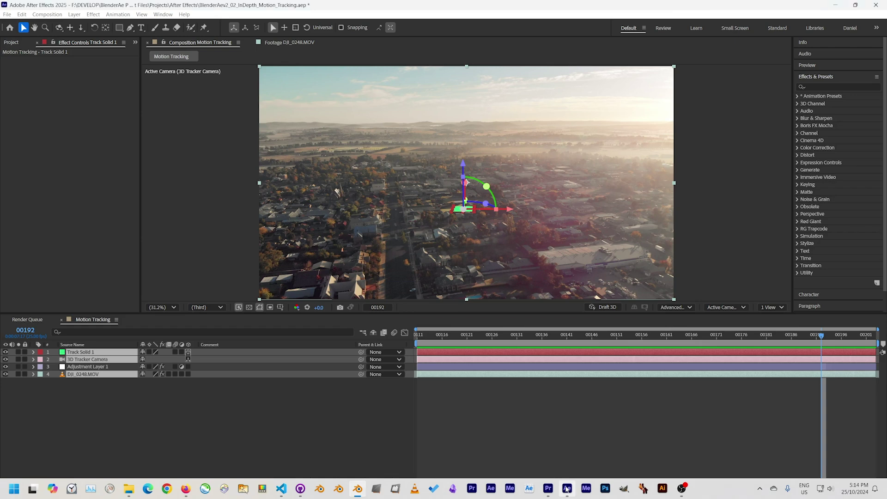
click(95, 360)
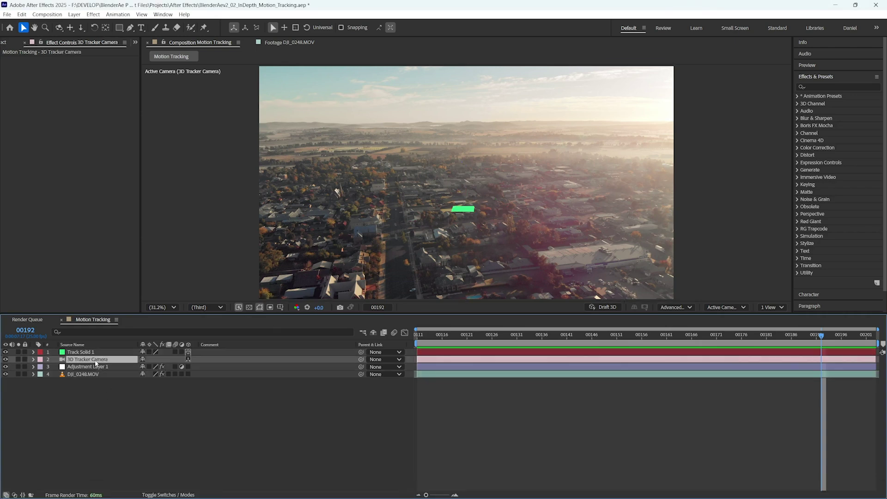
double_click(96, 363)
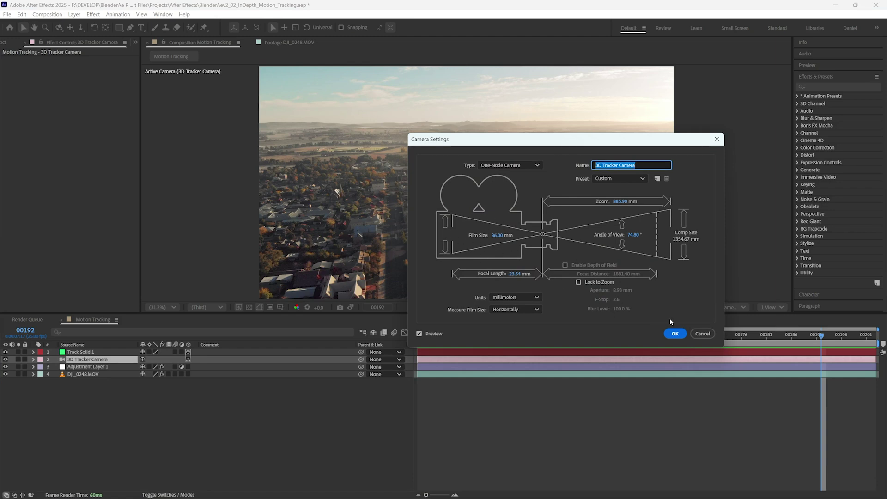
click(693, 333)
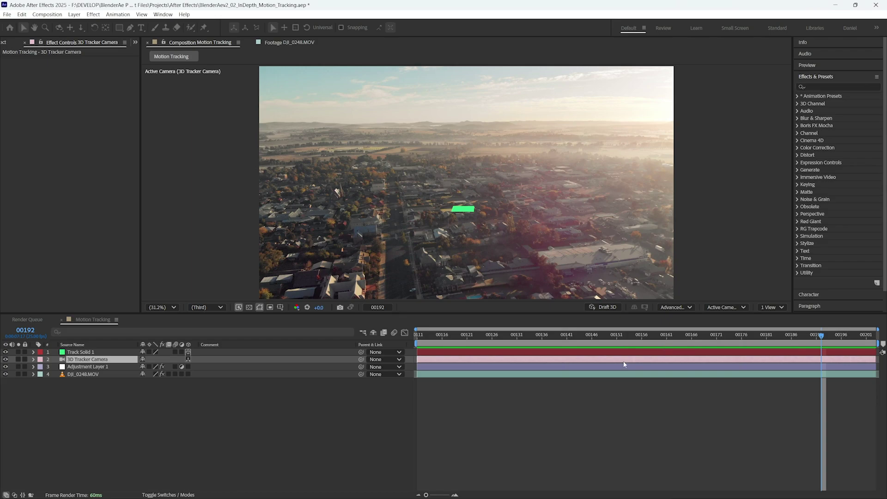
Orbit around Track Solid 1 and scrub the timeline to check the tracked camera motion.
click(358, 493)
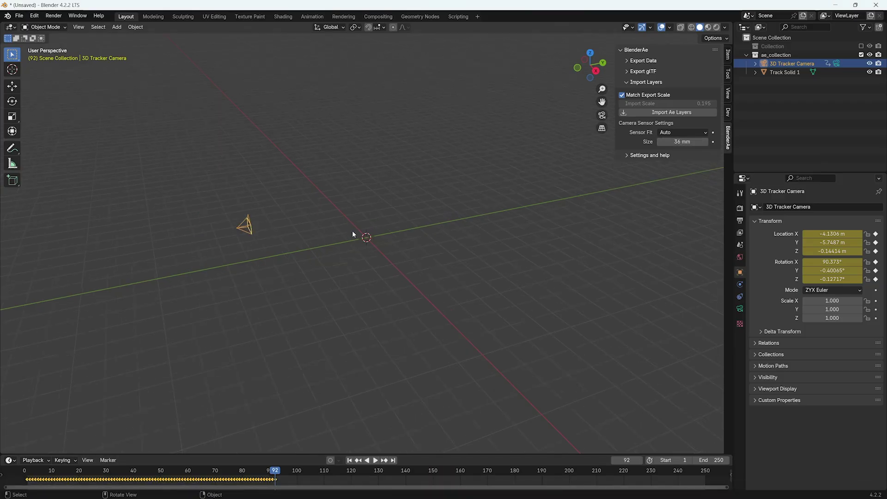
middle_drag(467, 211, 349, 225)
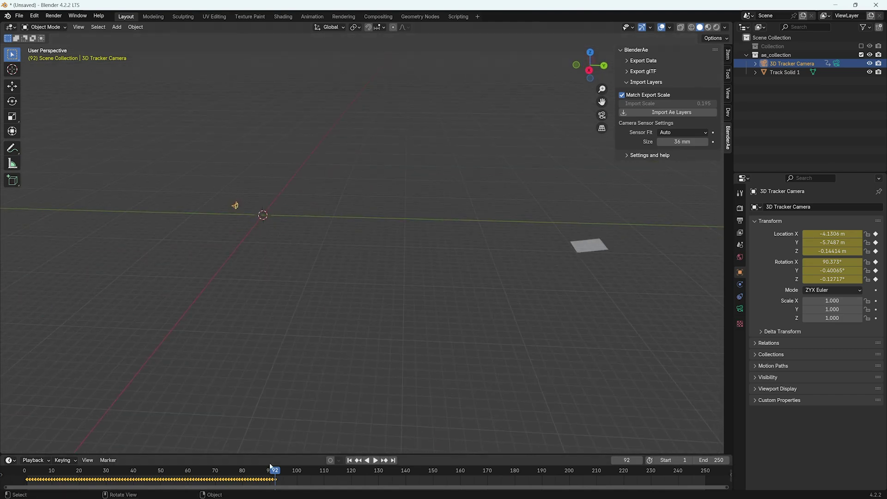
drag(273, 470, 155, 471)
click(588, 245)
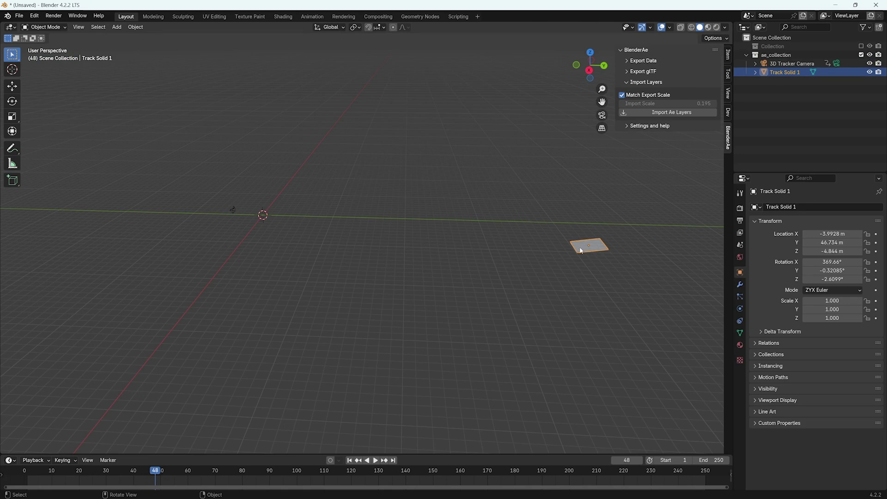
drag(156, 470, 177, 470)
click(567, 488)
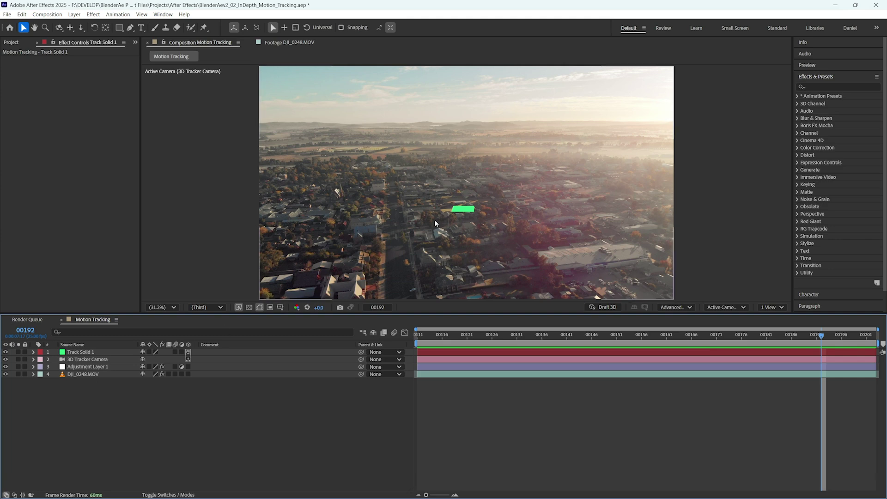
Delete the existing Track Solid 1 and 3D Tracker Camera layers.
click(73, 353)
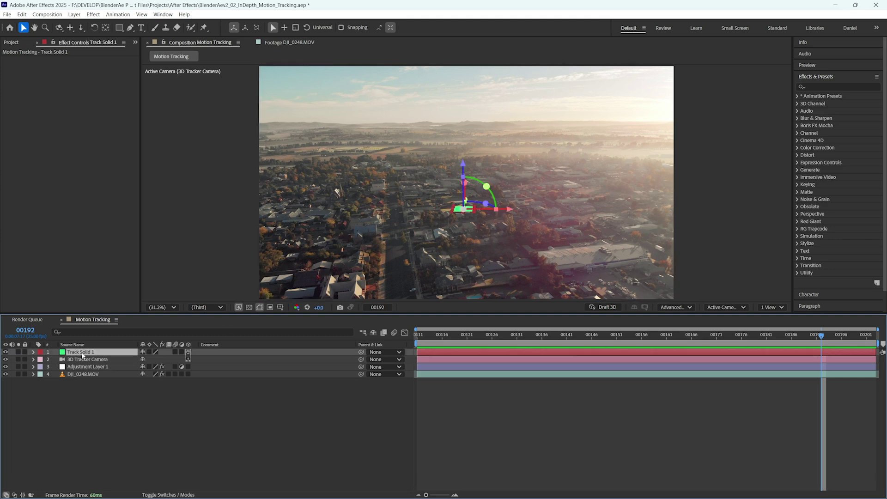
shift+click(85, 359)
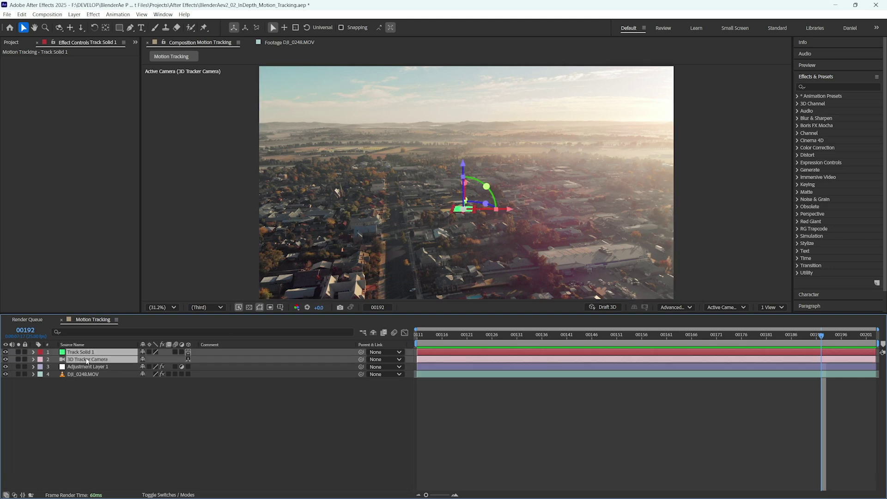
key(Delete)
Set the ground plane and origin from a new cluster of ground track points at 100% view.
click(88, 359)
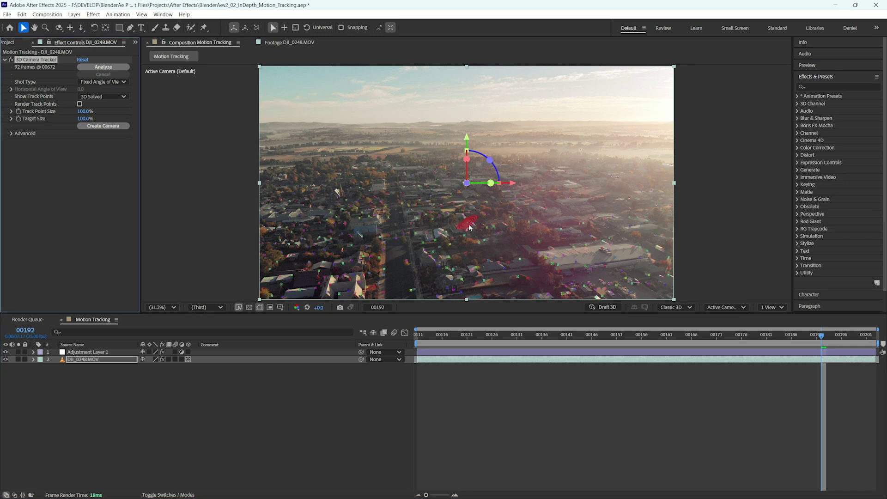
key(slash)
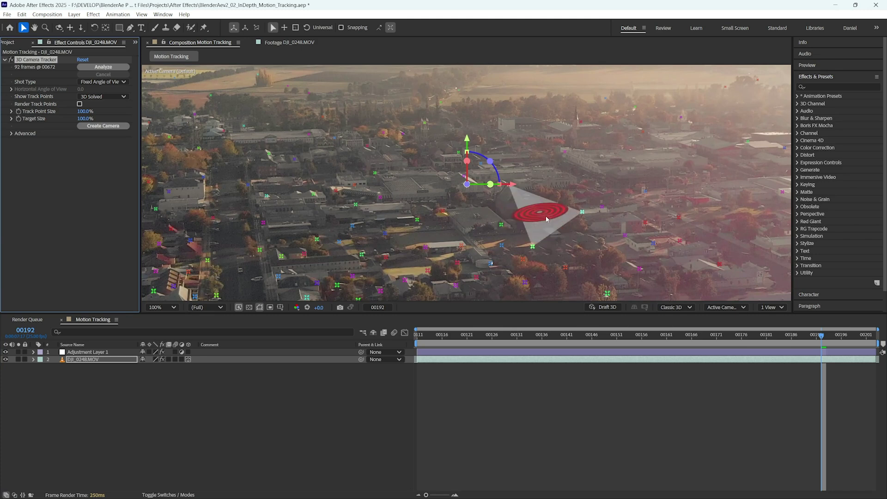
mouse_move(383, 216)
mouse_down()
mouse_move(536, 300)
mouse_move(559, 261)
mouse_move(548, 241)
mouse_up()
right_click(458, 256)
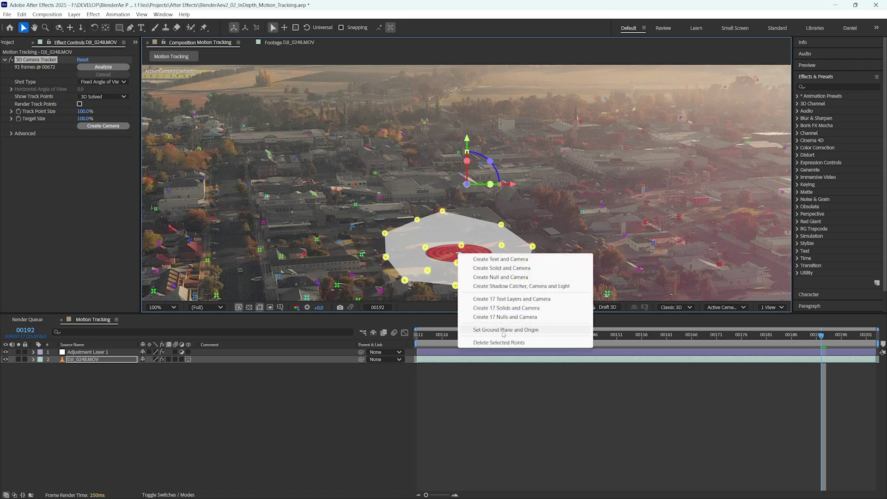
click(517, 332)
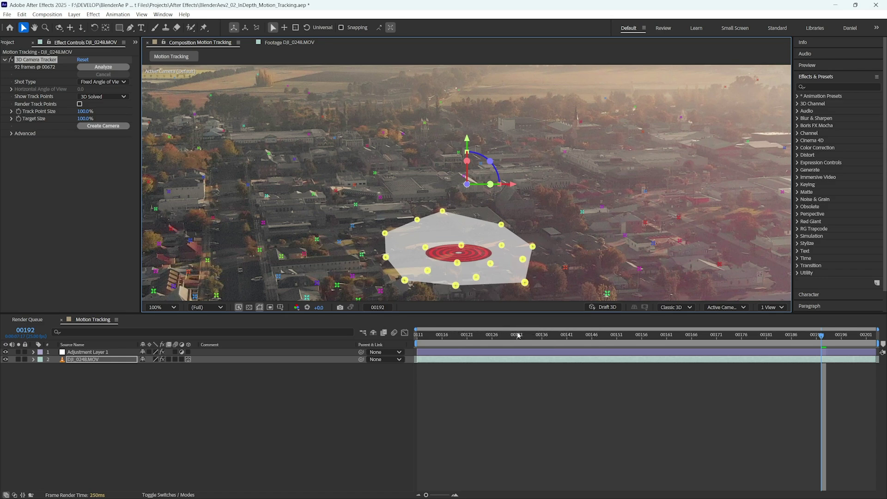
Create a new solid and camera at the target and select both new layers.
right_click(460, 254)
click(486, 270)
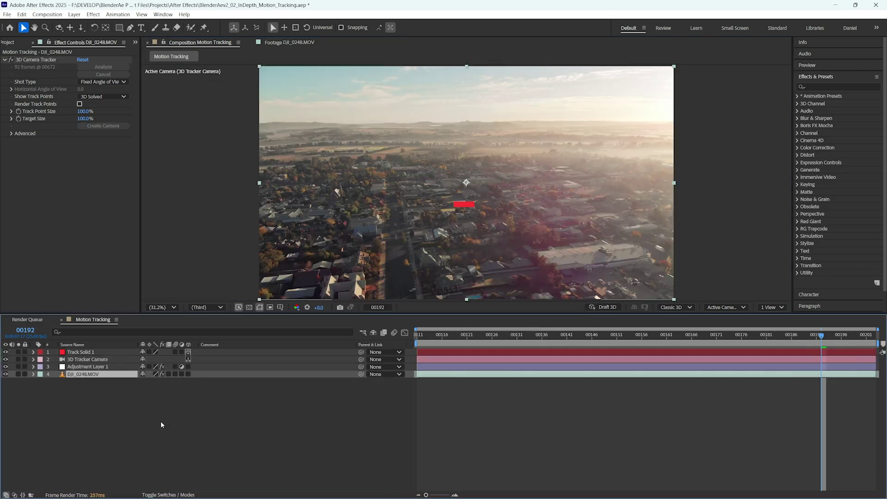
click(92, 351)
shift+click(93, 360)
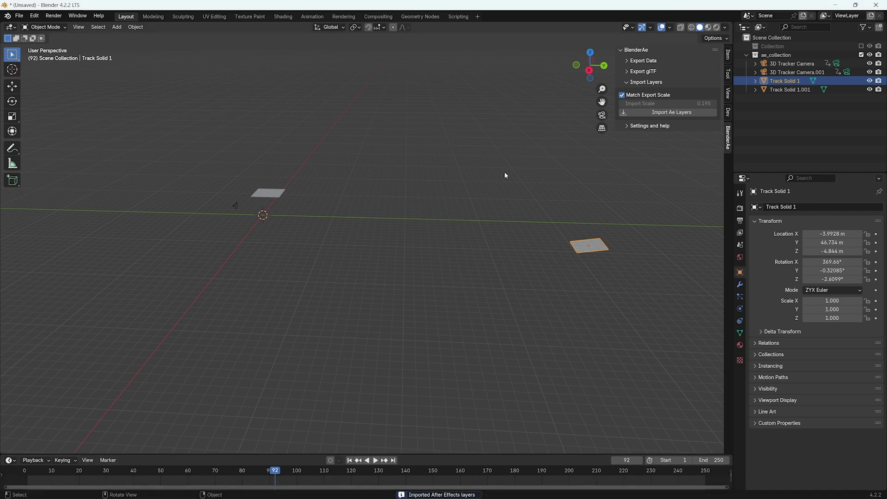
Inspect the imported cameras and frame Track Solid 1.001 lying flat on the ground plane.
click(782, 66)
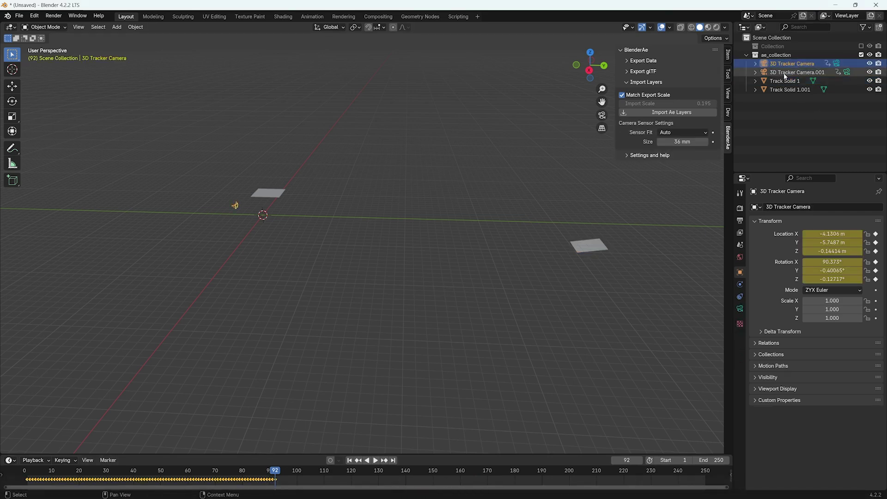
click(797, 73)
middle_drag(416, 185, 315, 212)
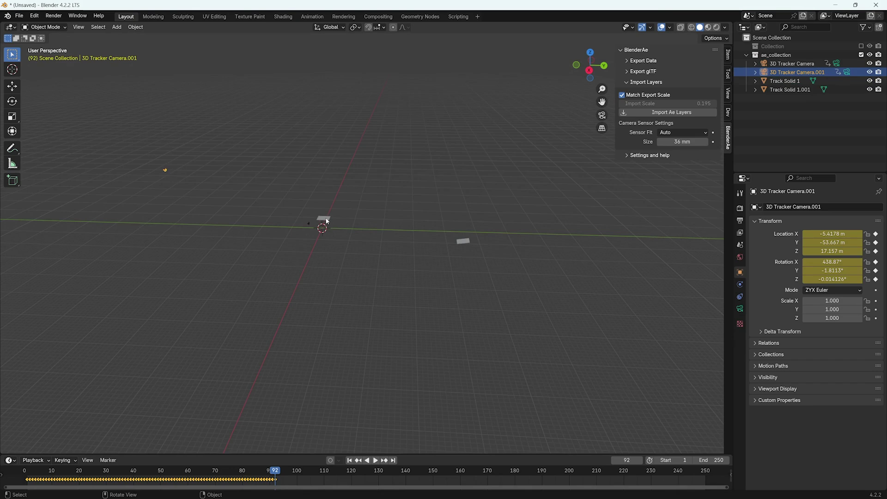
click(330, 219)
scroll(347, 244, up, 3)
key(KP_Decimal)
scroll(349, 244, down, 5)
mouse_move(326, 240)
middle_down()
mouse_move(310, 239)
mouse_move(369, 223)
mouse_move(342, 243)
middle_up()
scroll(305, 258, down, 5)
shift+middle_drag(267, 239, 411, 269)
click(643, 61)
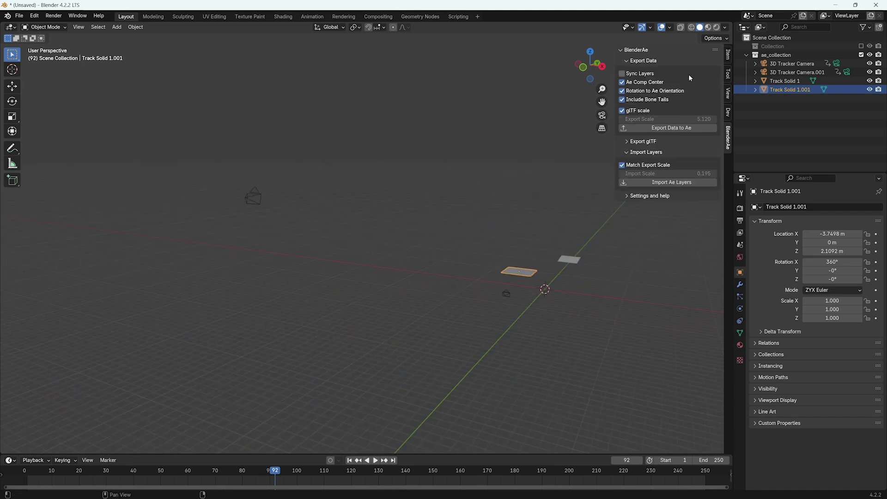
Turn off Ae Comp Center and delete all four imported cameras and solids.
click(656, 83)
click(254, 198)
click(786, 65)
shift+click(787, 91)
key(x)
click(516, 256)
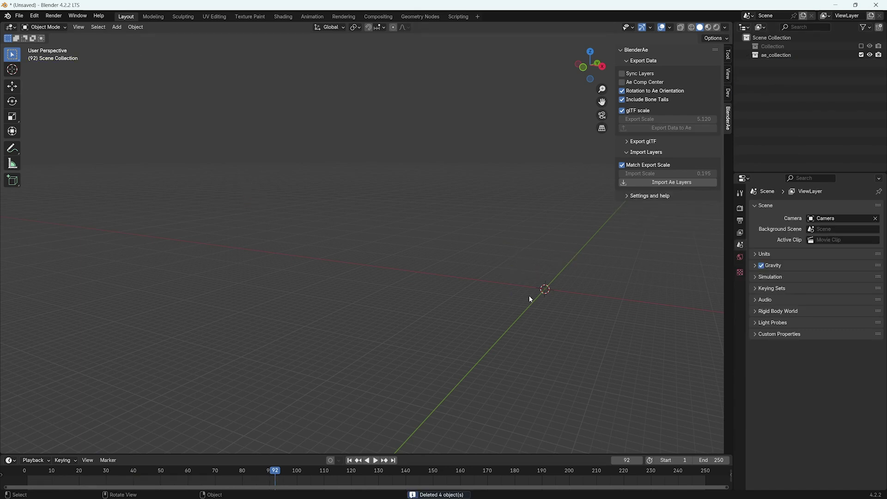
Re-enable Ae Comp Center and import the After Effects layers again.
click(642, 83)
click(646, 61)
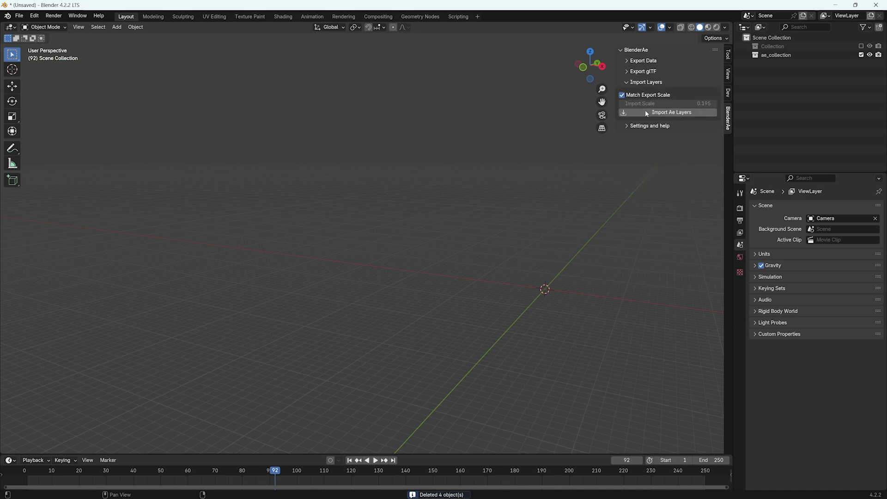
click(662, 116)
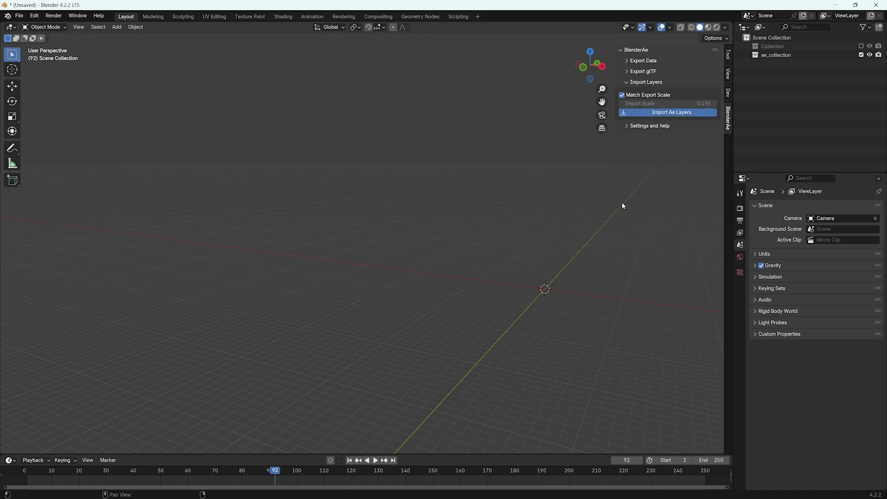
Run the export in After Effects, then frame and orbit the re-imported plane at the origin, back to frame 35.
key(alt+Tab)
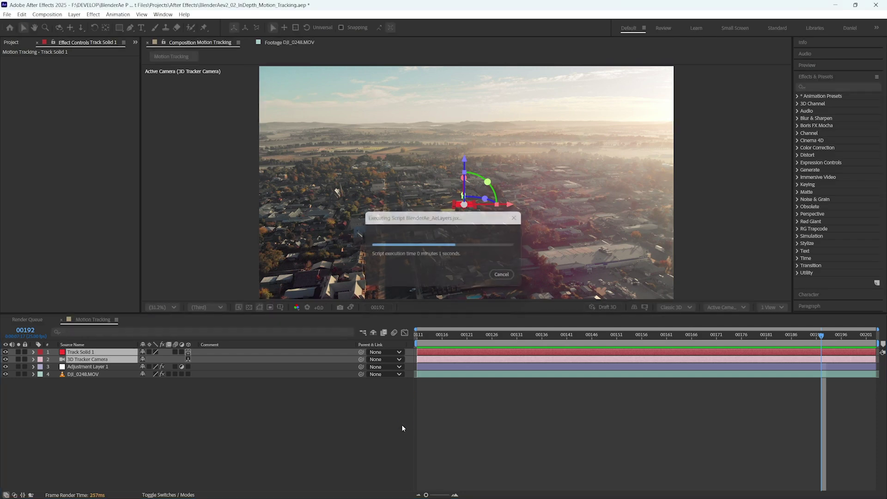
click(345, 492)
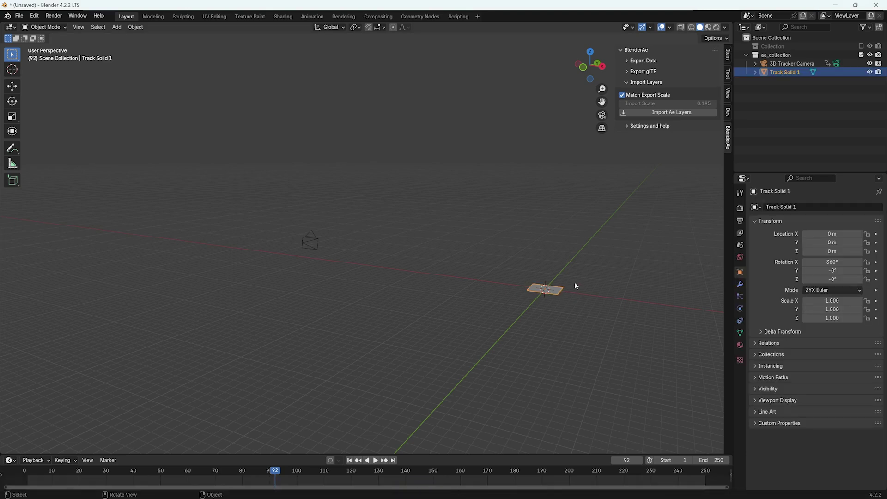
key(KP_Decimal)
middle_drag(530, 289, 434, 312)
scroll(435, 316, down, 6)
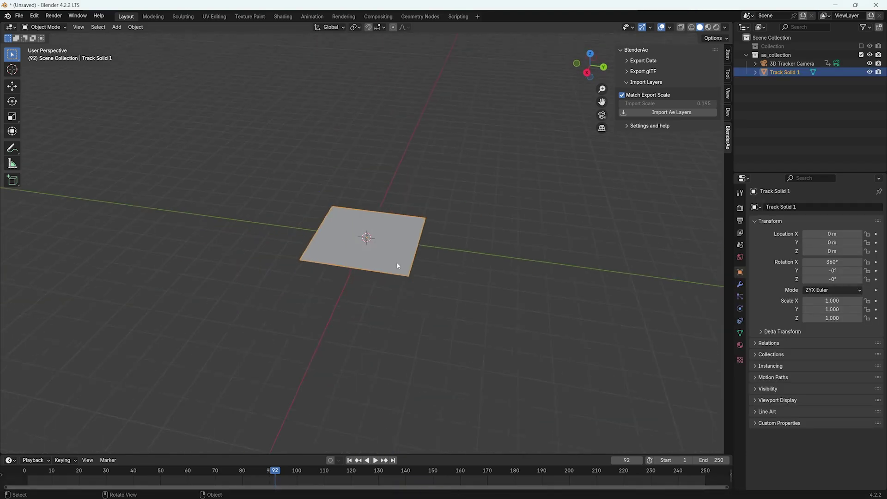
middle_drag(402, 263, 334, 263)
scroll(314, 249, down, 3)
middle_drag(295, 235, 317, 175)
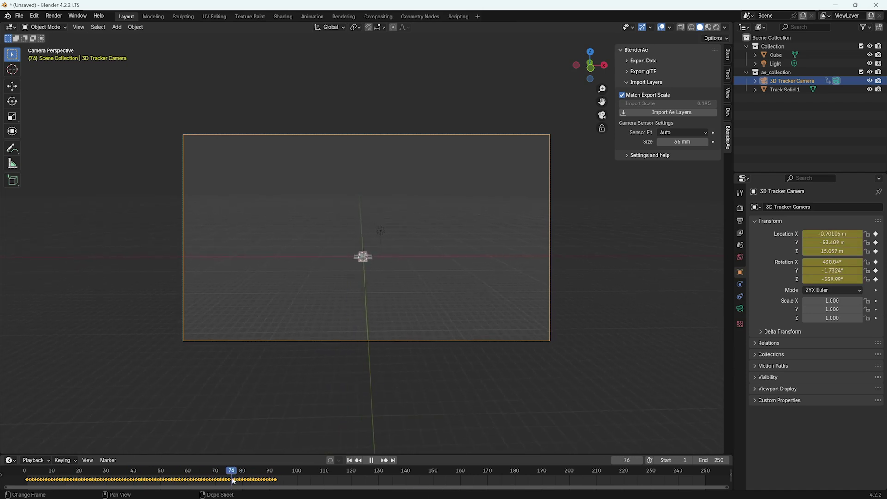
drag(196, 479, 120, 479)
Add DJI_0248_country_town.mp4 as a movie-clip background image on the tracker camera.
click(740, 309)
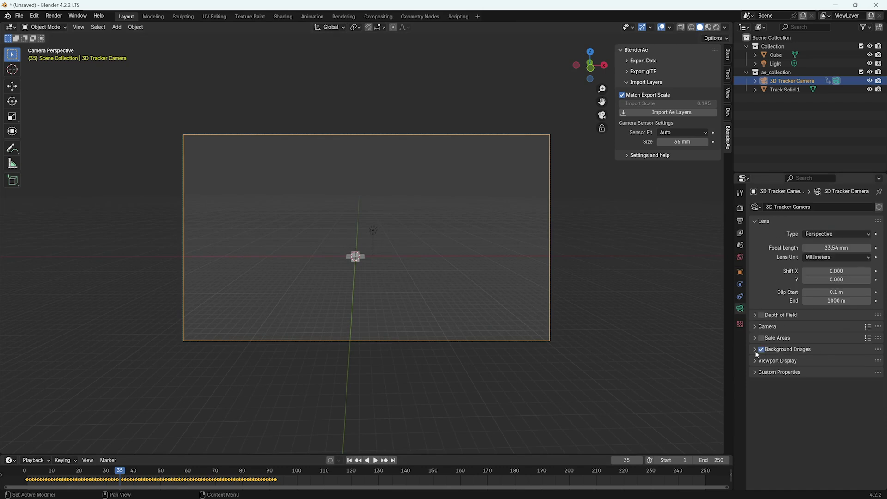
click(756, 349)
click(813, 362)
click(859, 387)
click(827, 411)
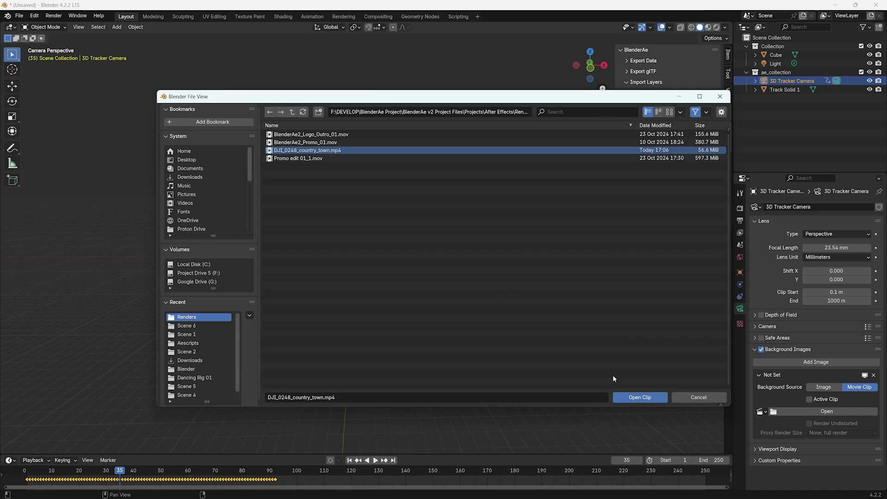
click(641, 398)
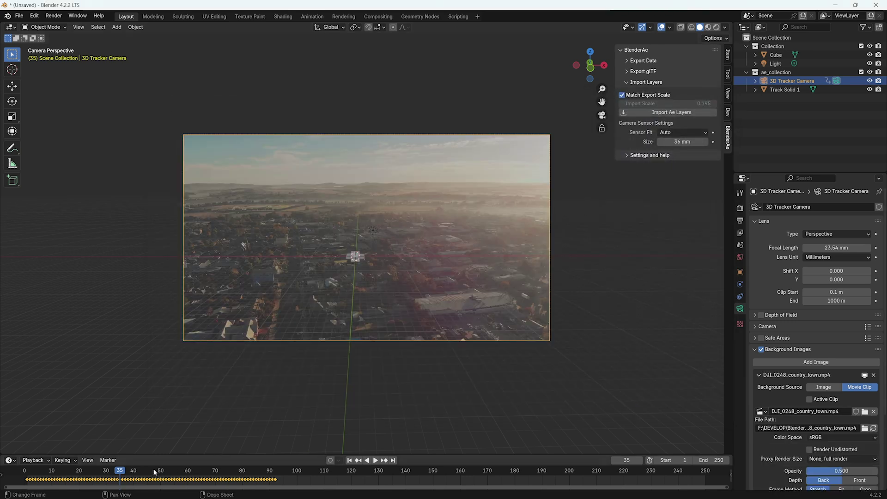
Scrub and play the shot to check the footage tracking, then select the Cube.
scroll(346, 266, up, 3)
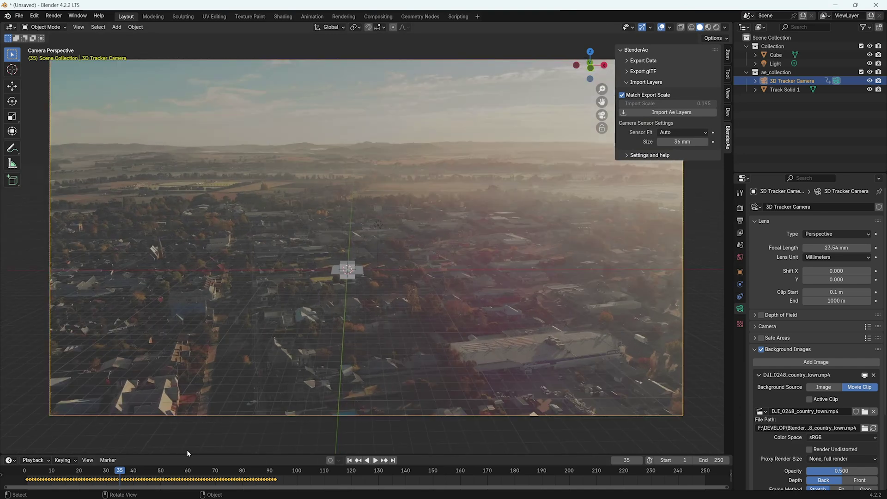
drag(65, 475, 37, 475)
key(space)
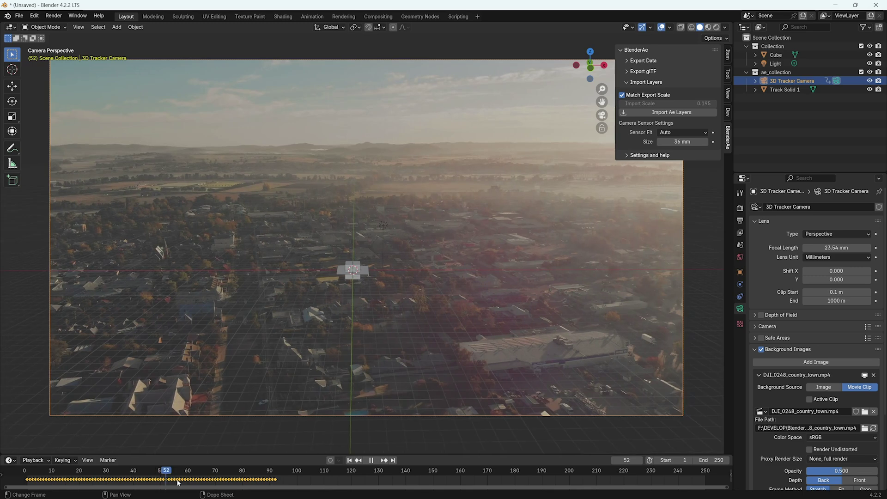
drag(262, 488, 180, 489)
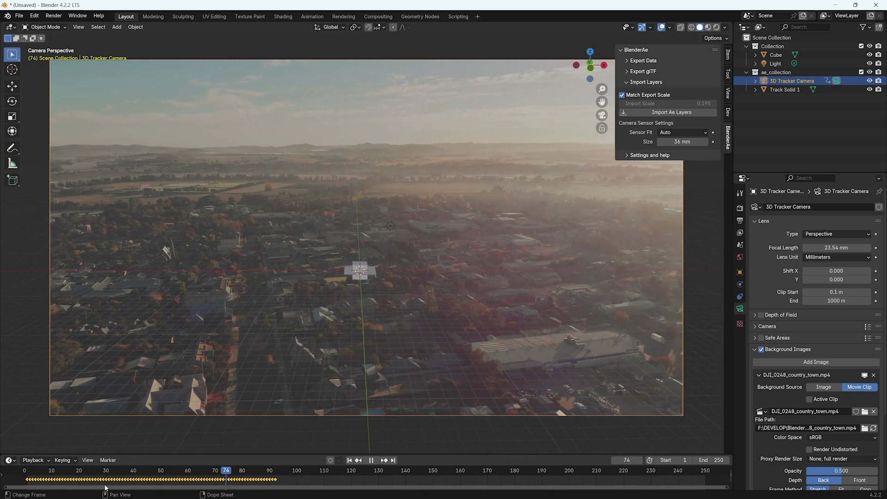
drag(99, 487, 231, 489)
click(366, 270)
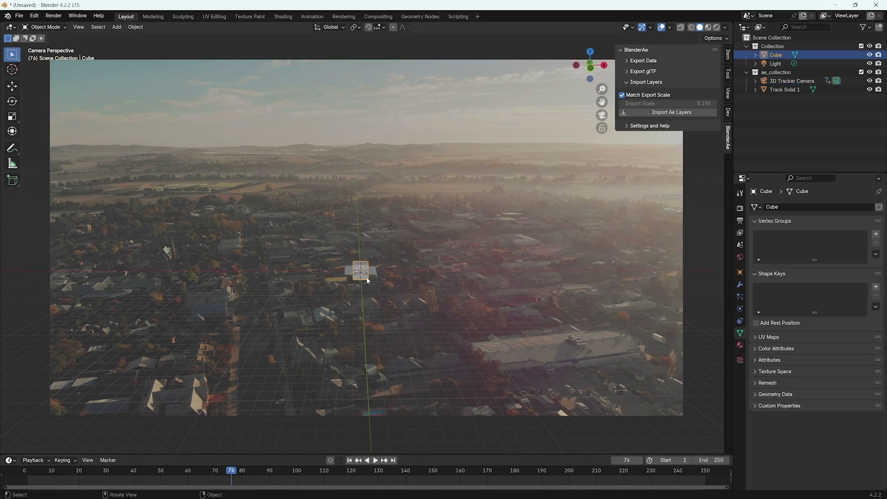
Raise the Cube and reposition it toward the lower right of the footage.
key(g)
key(z)
click(400, 281)
key(g)
click(501, 314)
key(s)
key(Escape)
Duplicate the cube twice, placing Cube.001 and Cube.002 on the tracked ground.
key(shift+d)
key(y)
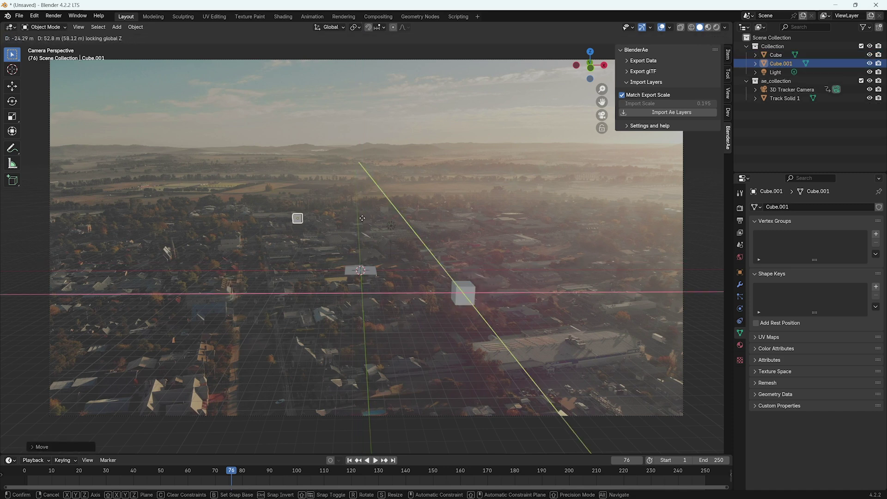
click(466, 377)
key(shift+d)
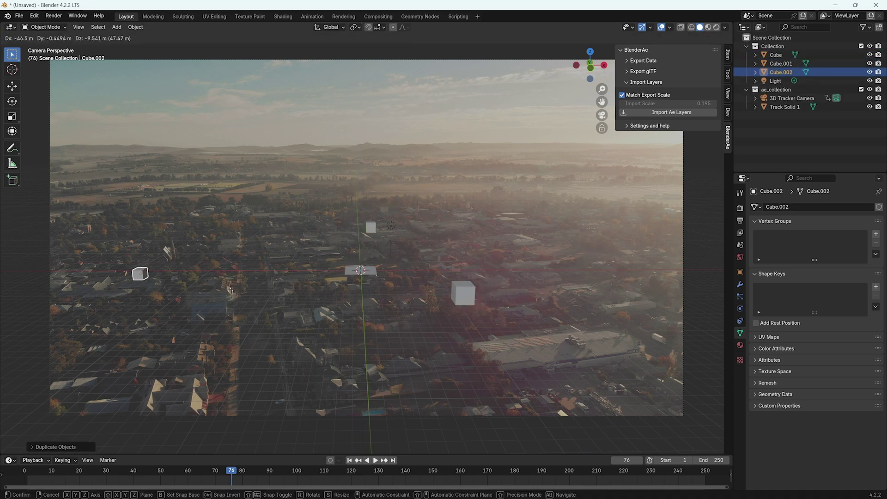
key(shift+z)
click(355, 333)
Rotate Cube.002 19.17° about Z and scrub to check the cubes against the footage.
key(r)
key(r)
click(384, 335)
key(r)
key(z)
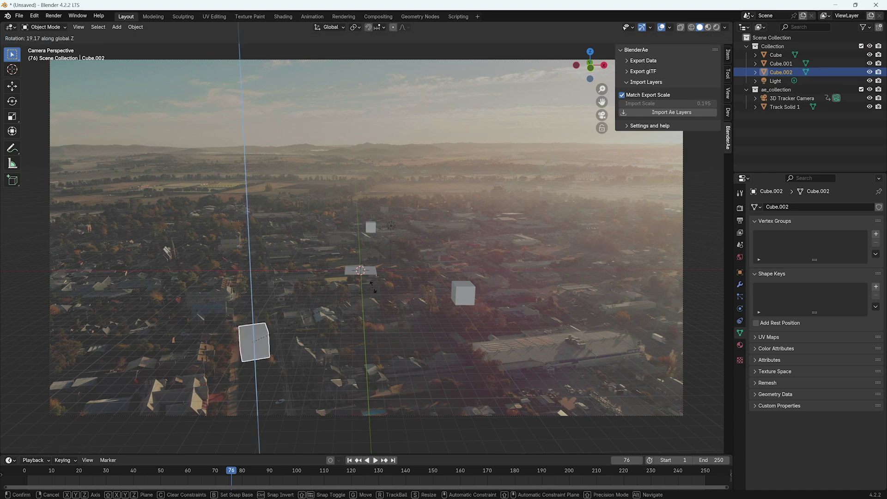
click(333, 407)
mouse_move(236, 471)
mouse_down()
mouse_move(305, 472)
mouse_move(215, 474)
mouse_move(323, 473)
mouse_move(198, 474)
mouse_move(310, 473)
mouse_move(226, 473)
mouse_up()
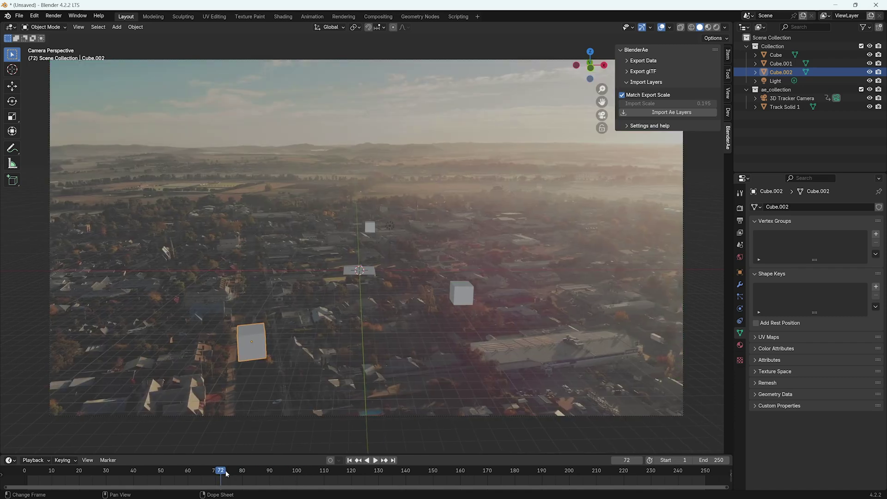
Set the scene frame rate to 25 fps in Output Properties.
click(739, 220)
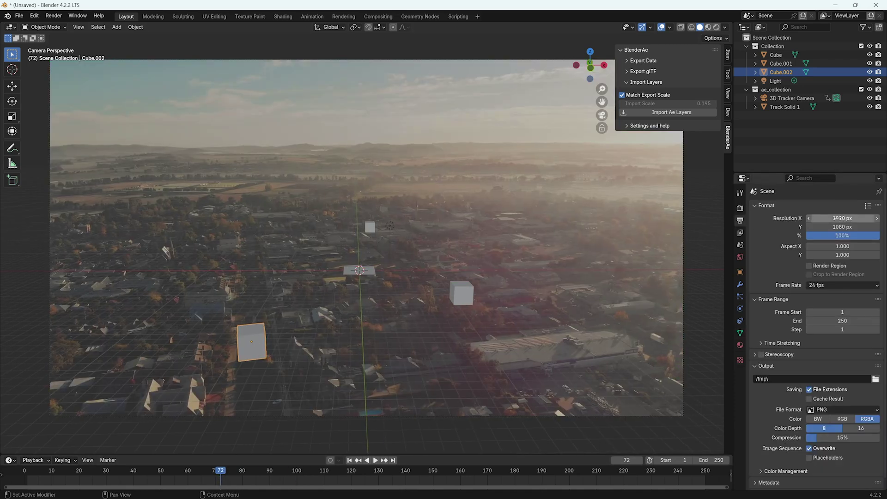
click(821, 286)
click(828, 313)
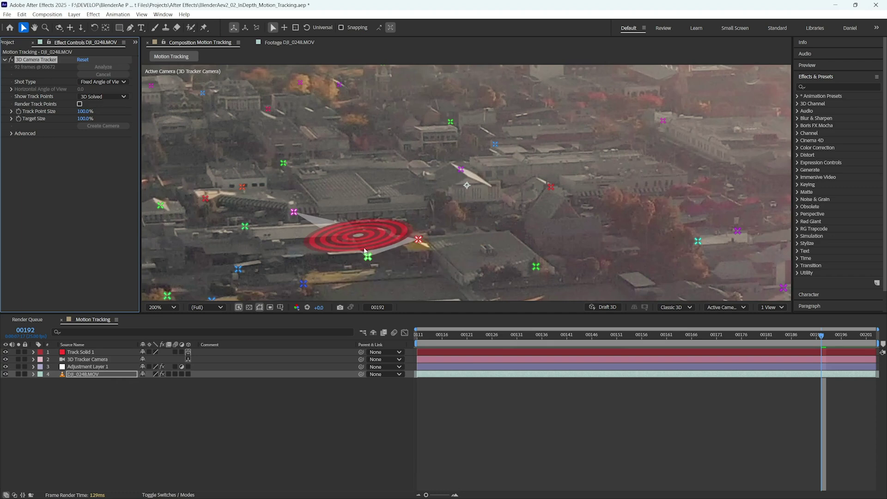
Select three track points and create four Track Nulls from them.
scroll(365, 250, down, 4)
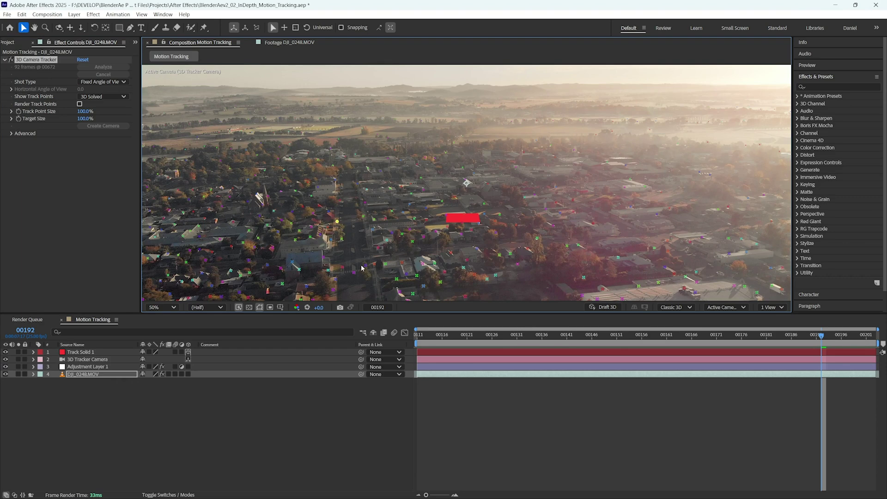
shift+click(466, 261)
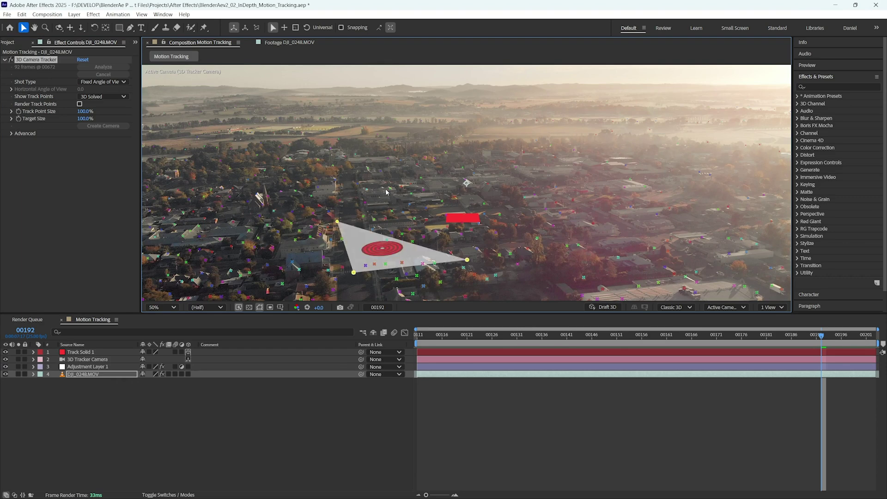
right_click(390, 190)
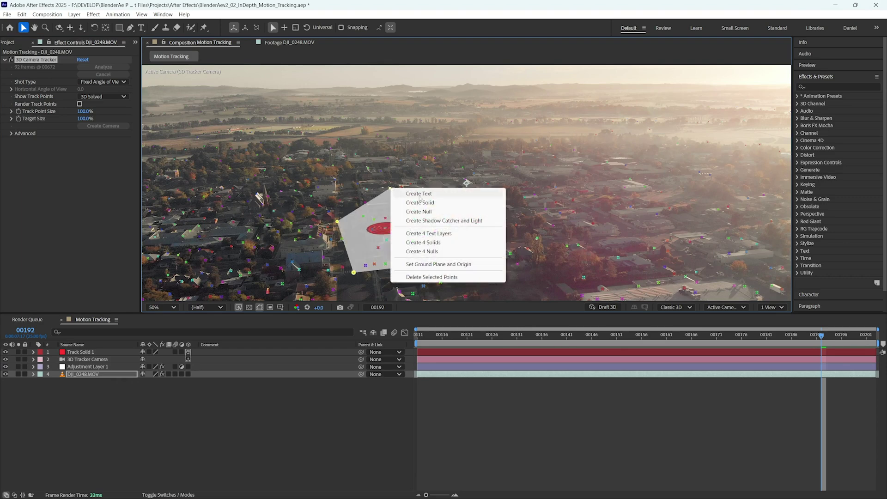
click(432, 252)
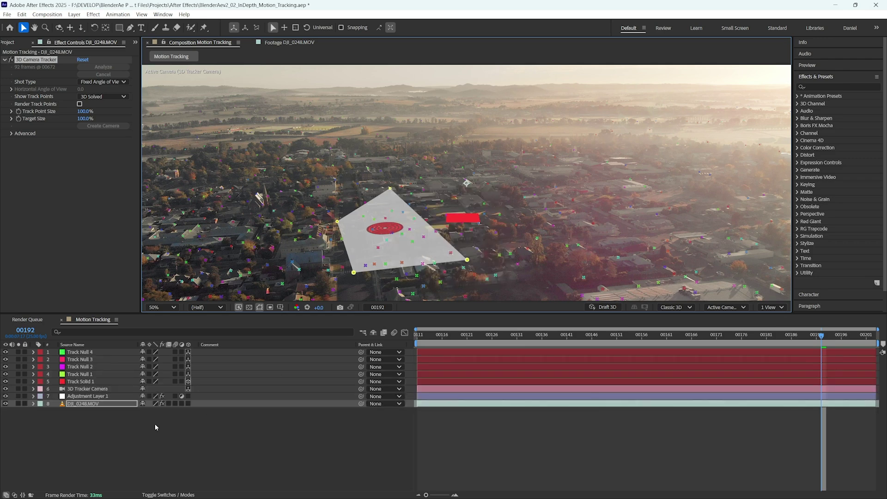
Select Track Null 1 through Track Null 4 and import them into Blender with BlenderAe.
click(82, 353)
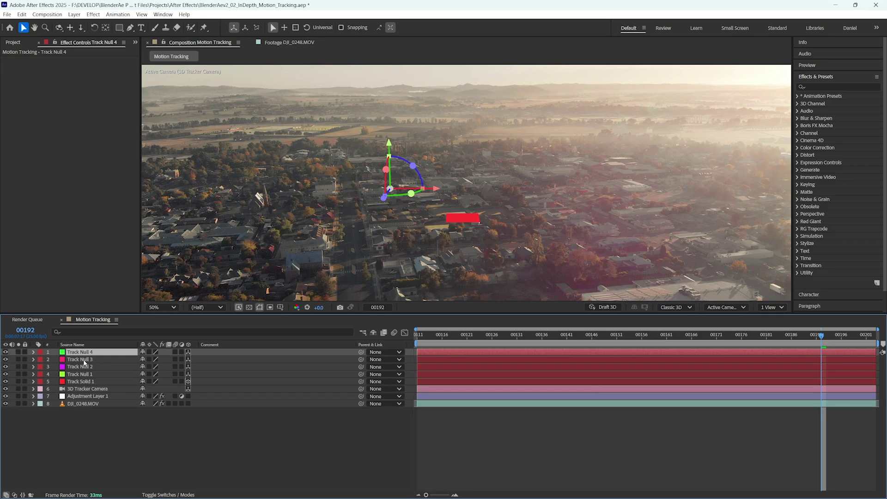
click(84, 360)
click(86, 367)
click(83, 352)
shift+click(92, 375)
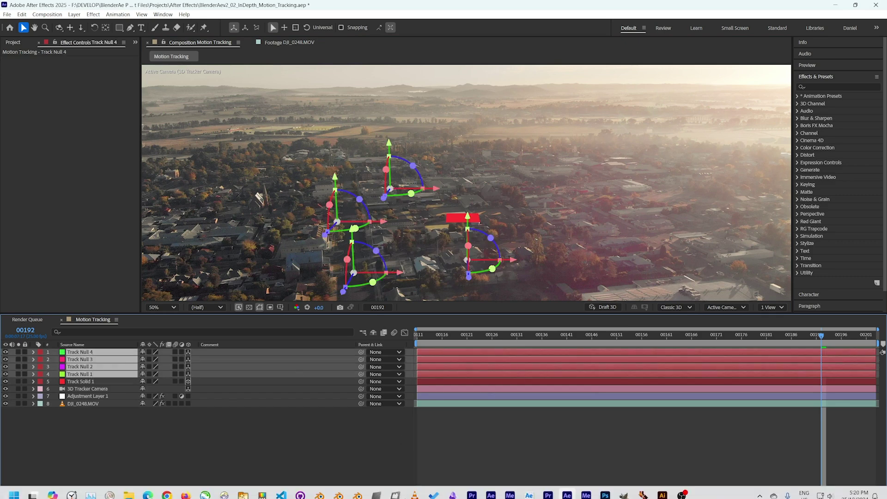
click(358, 489)
click(663, 113)
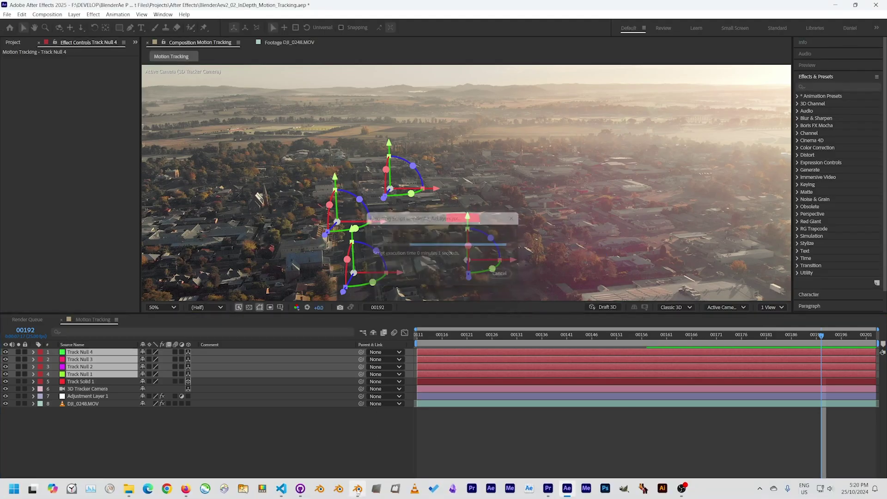
Select Track Null 1 through Track Null 4 in Blender's Outliner and scrub to check their tracking.
click(358, 489)
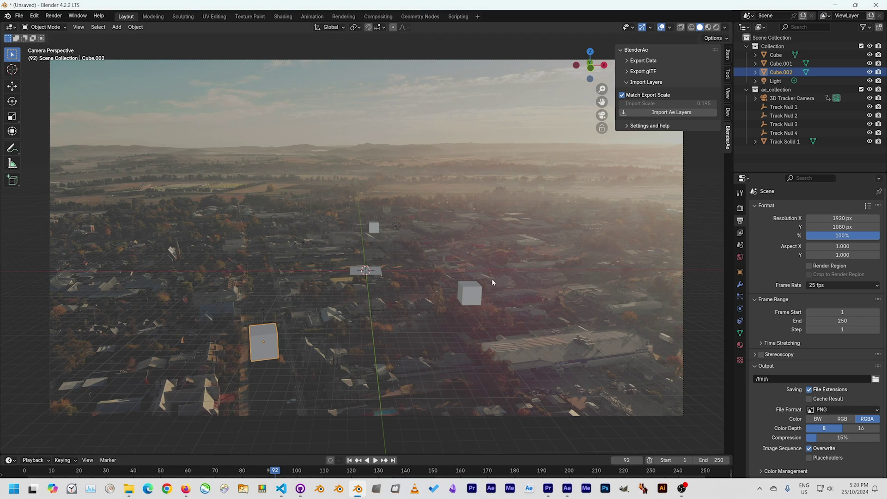
click(784, 107)
shift+click(785, 133)
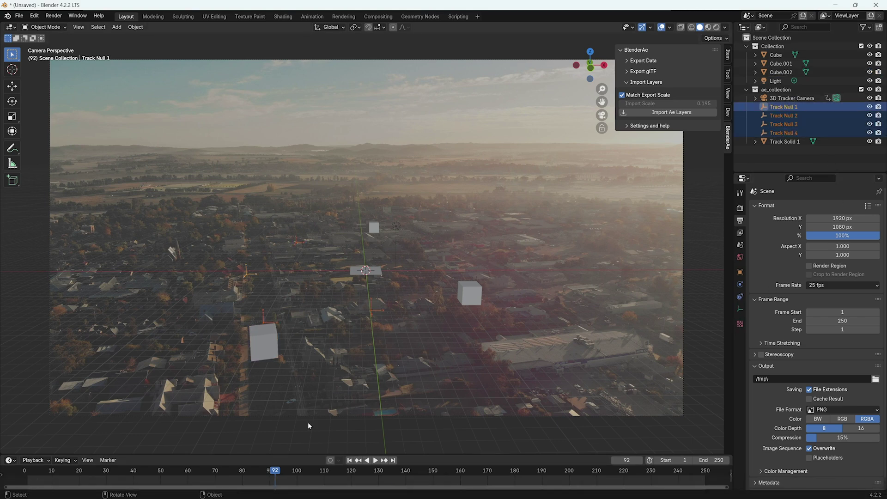
drag(276, 471, 245, 471)
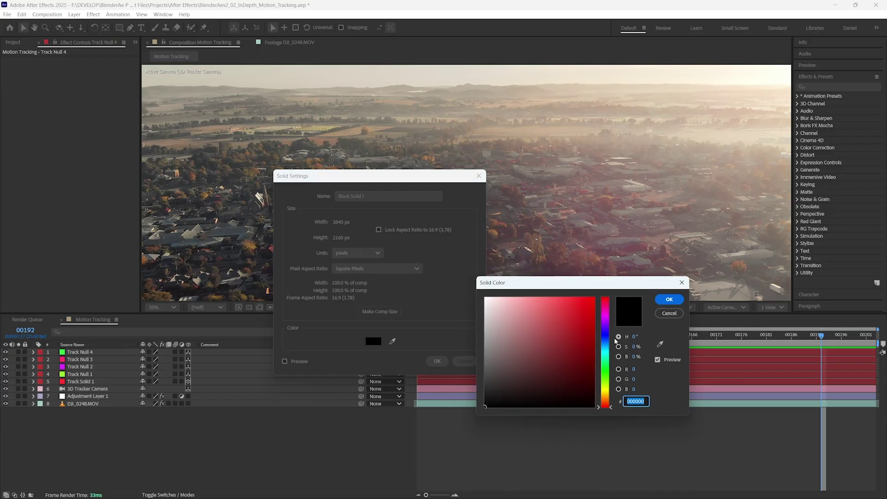
Create a royal blue solid and add Adjustment Layer 2.
click(605, 341)
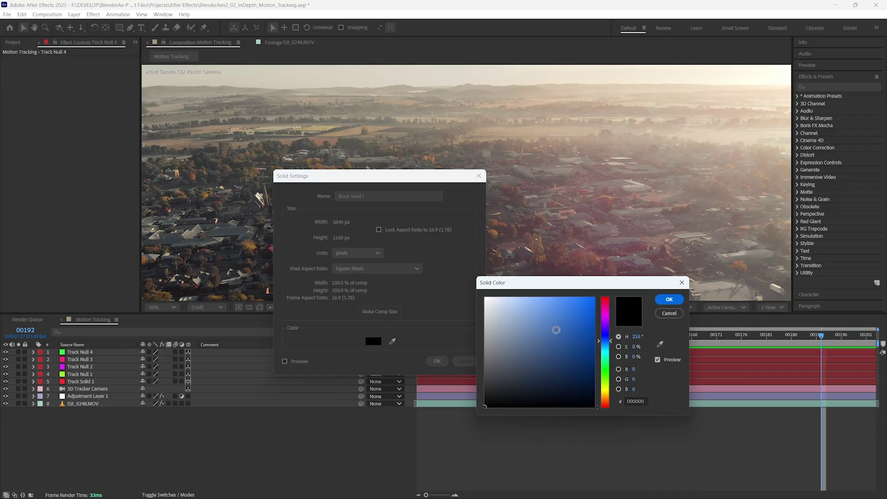
click(592, 300)
click(668, 299)
click(436, 360)
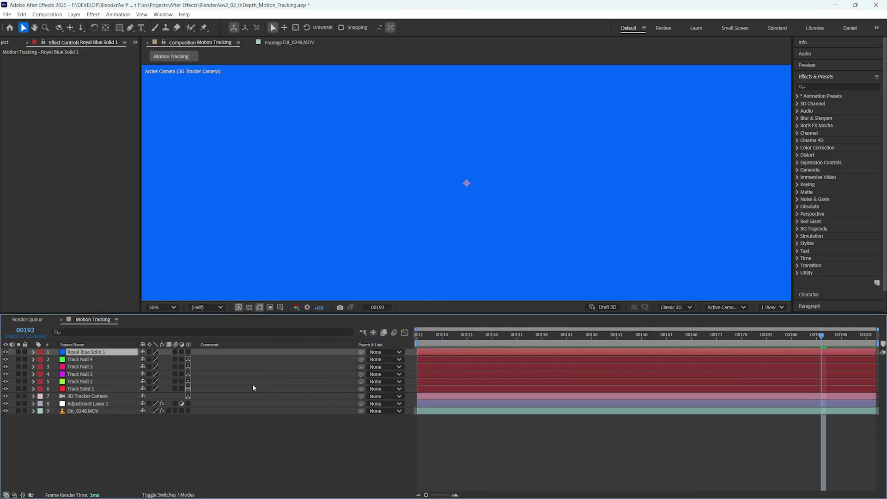
key(ctrl+alt+y)
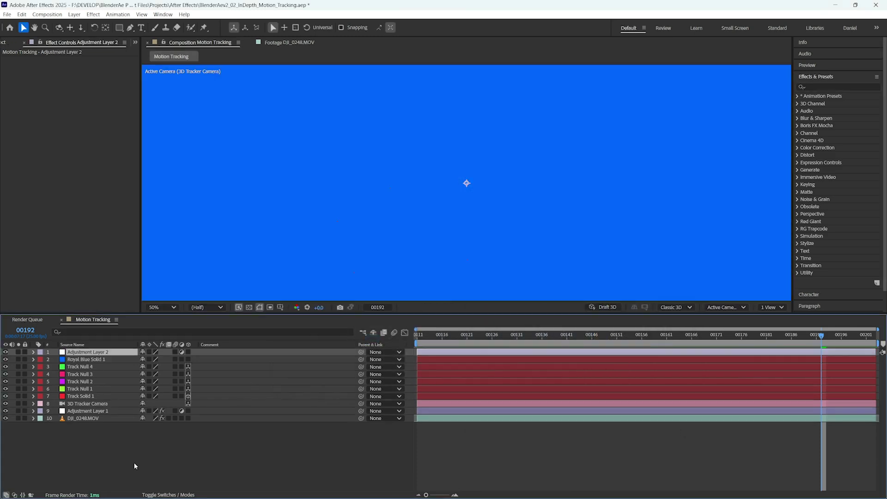
Make Royal Blue Solid 1 and Adjustment Layer 2 3D, and move the solid left over the town.
click(111, 357)
shift+click(110, 352)
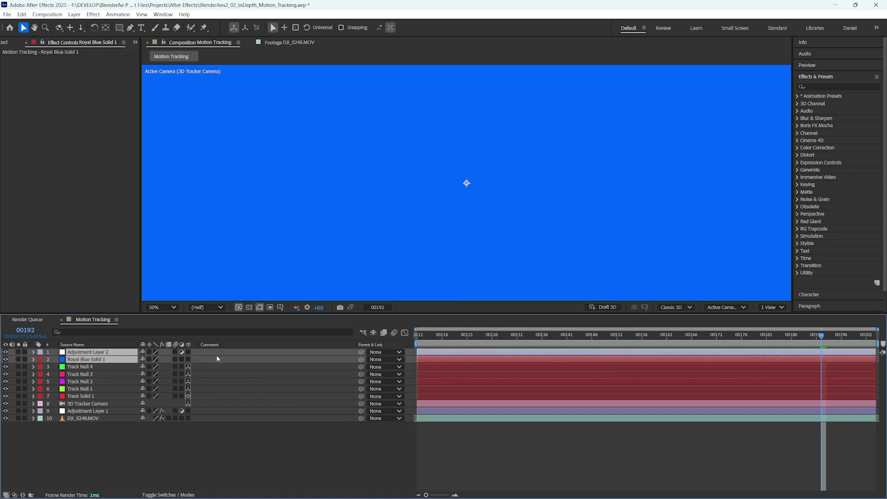
click(187, 351)
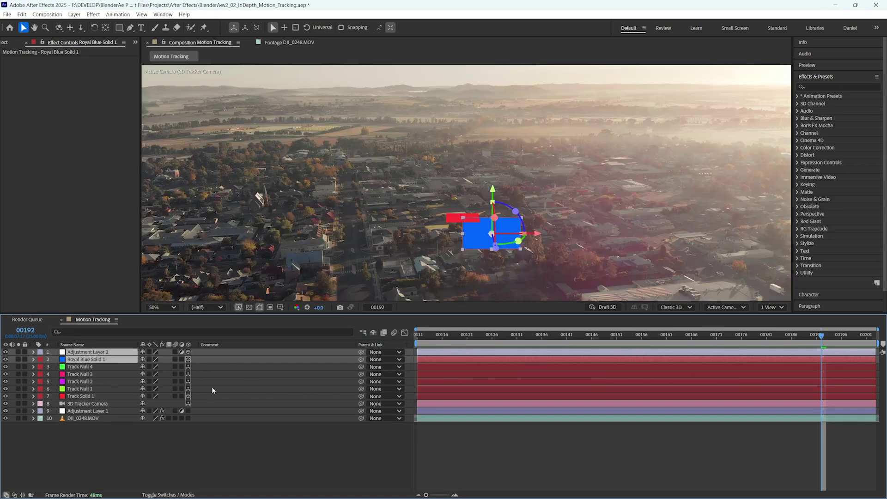
click(109, 444)
click(95, 358)
drag(535, 237, 353, 234)
Parent Royal Blue Solid 1 to Track Null 4 and set its Y rotation to -60°.
click(115, 367)
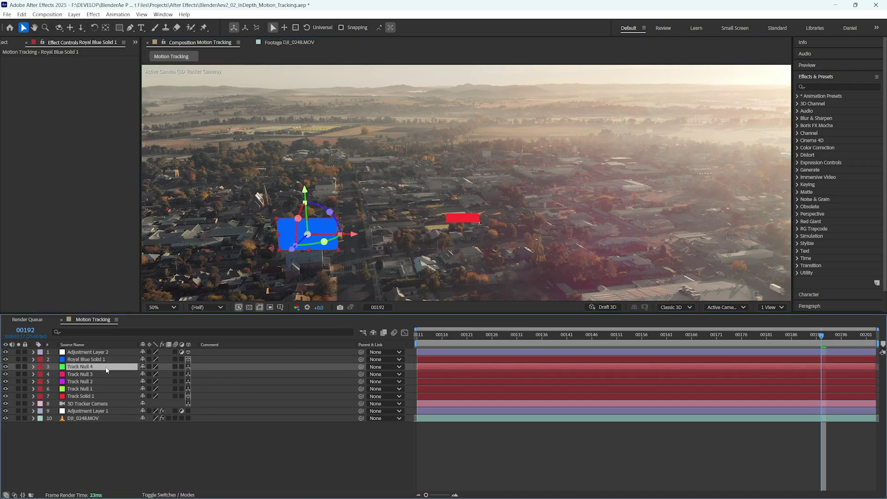
click(131, 360)
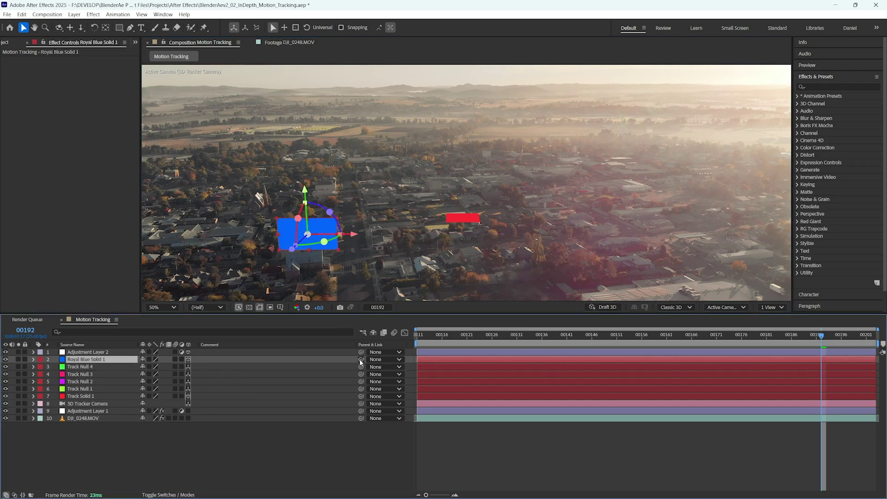
drag(361, 359, 88, 368)
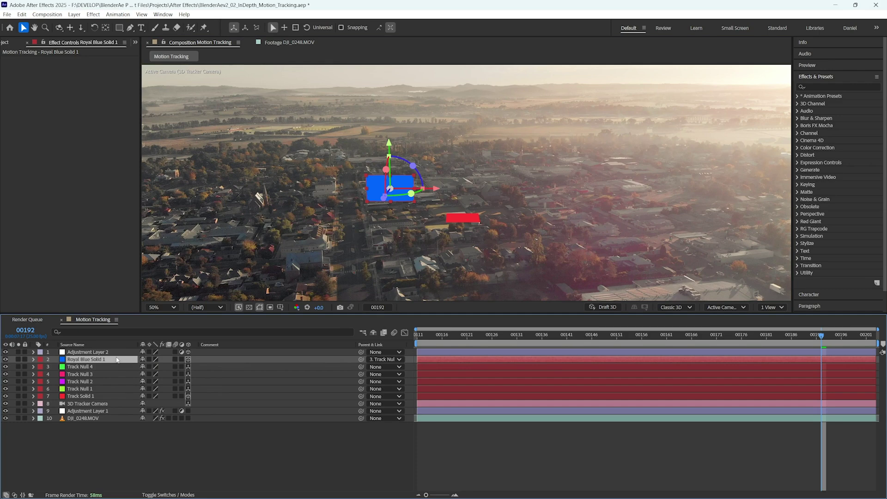
key(r)
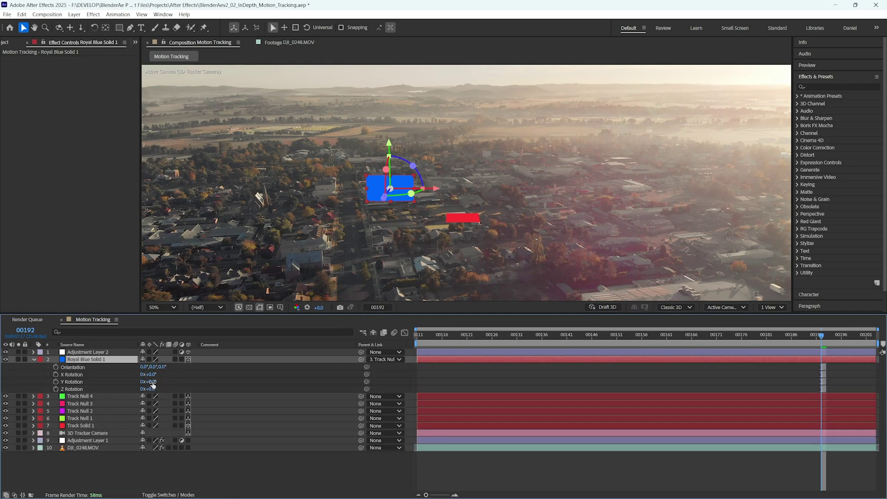
drag(149, 381, 124, 382)
drag(124, 381, 126, 382)
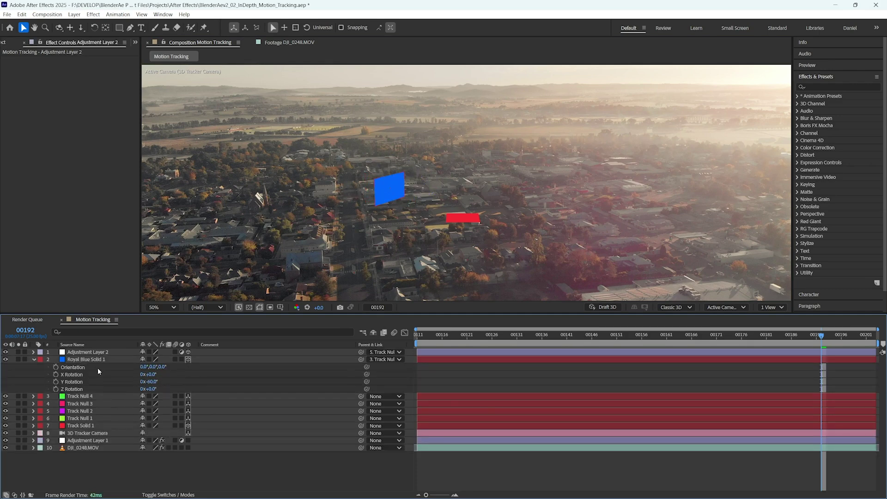
click(92, 353)
shift+click(91, 358)
Import the updated After Effects layers into Blender with BlenderAe.
mouse_move(339, 498)
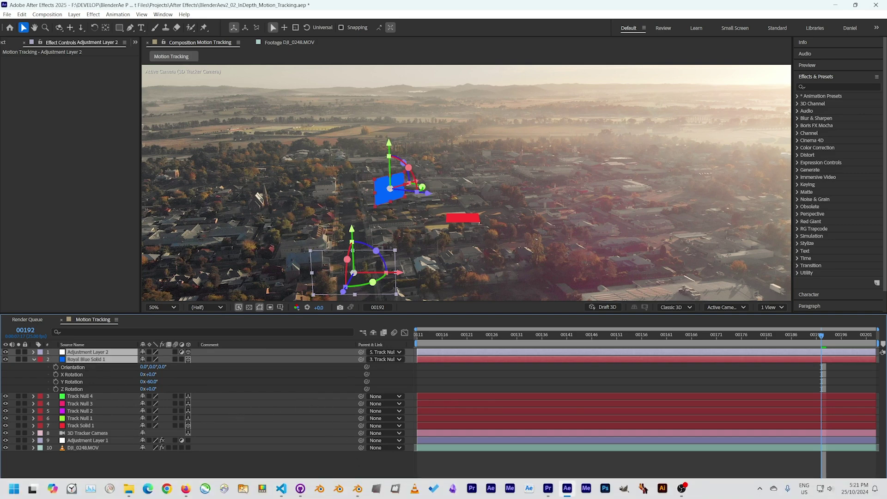
click(358, 488)
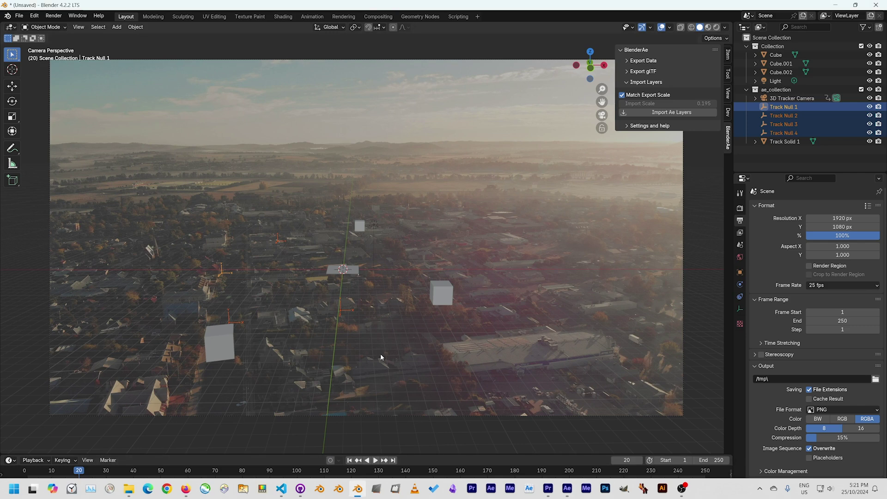
click(686, 116)
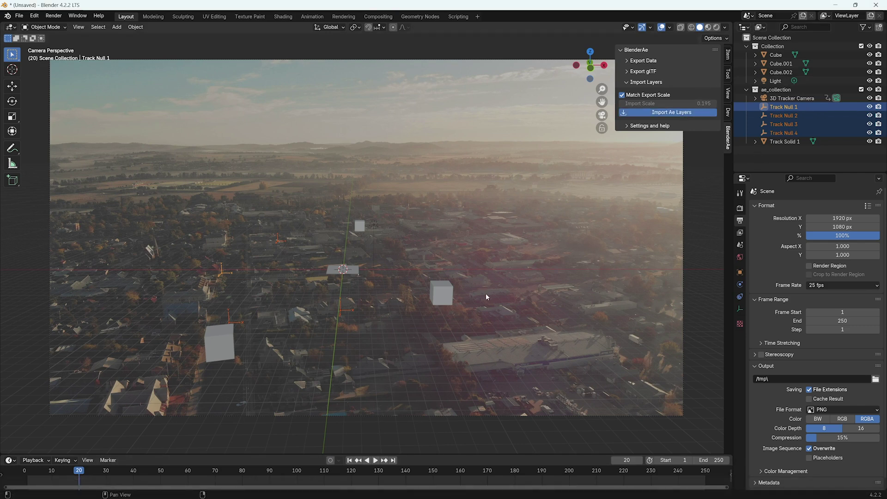
key(alt+Tab)
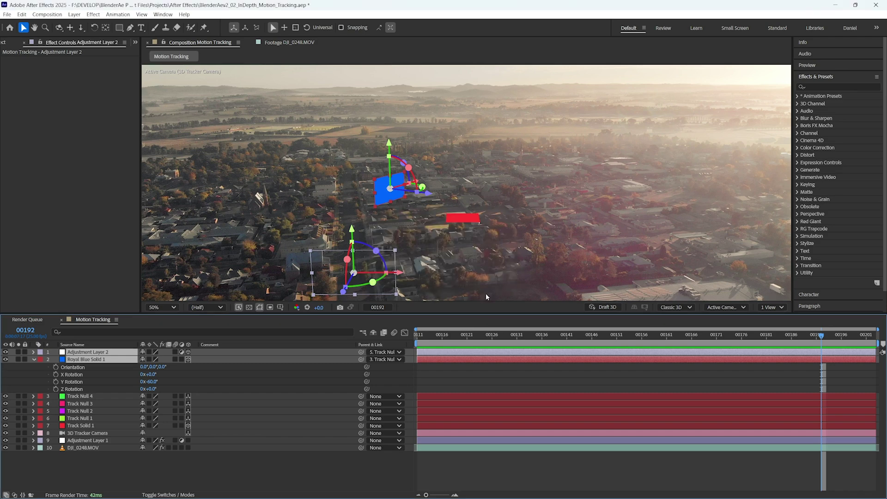
click(356, 489)
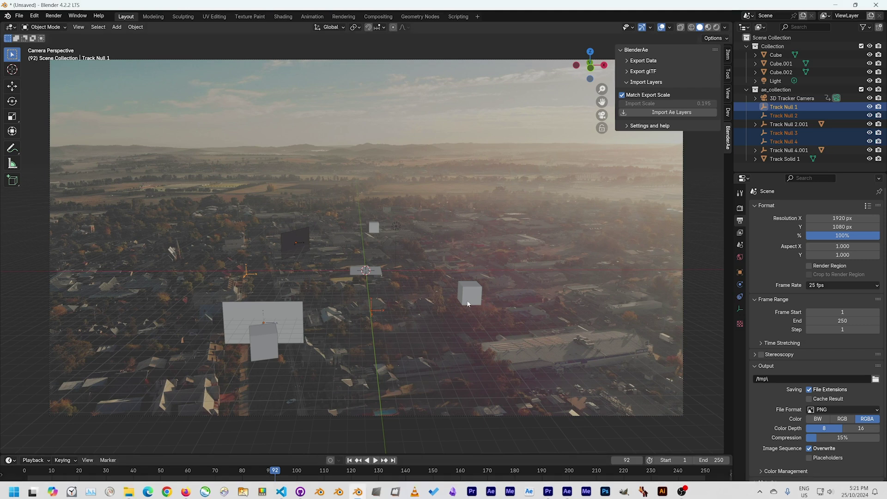
Inspect Adjustment Layer 2 under Track Null 2.001 and Royal Blue Solid 1 under Track Null 4.001, then scrub.
click(755, 124)
click(788, 133)
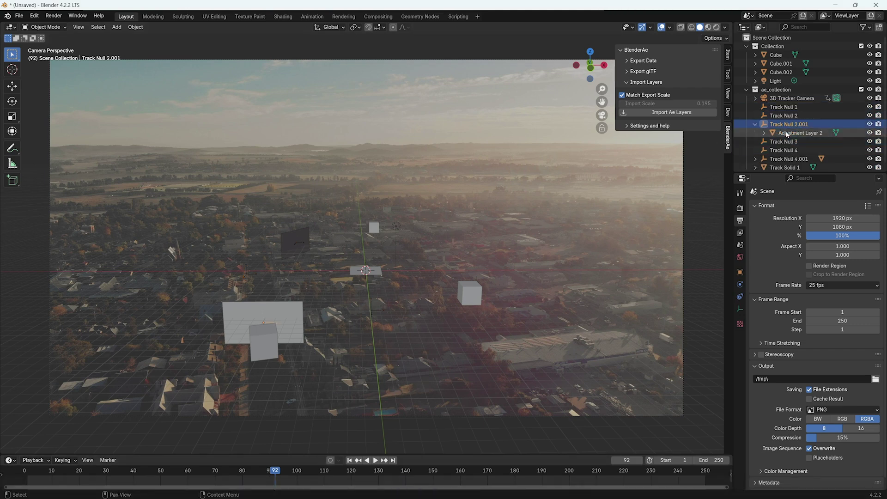
click(755, 159)
scroll(794, 154, down, 1)
click(793, 154)
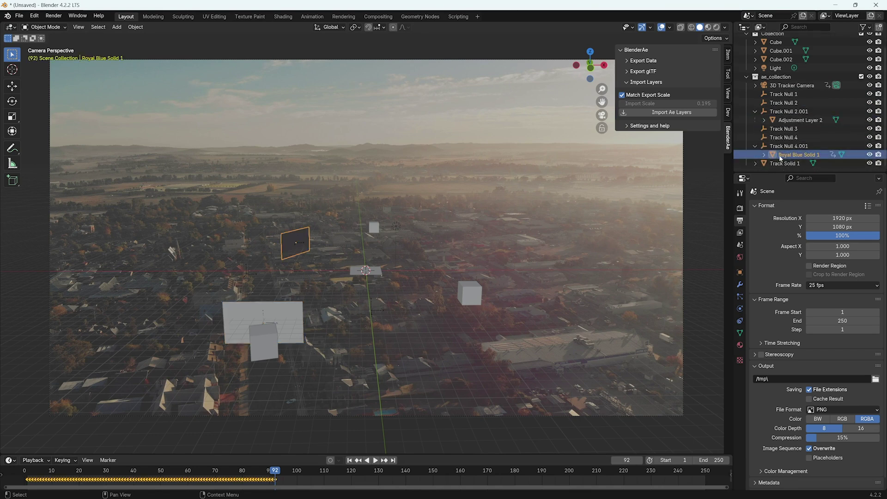
click(786, 121)
click(784, 156)
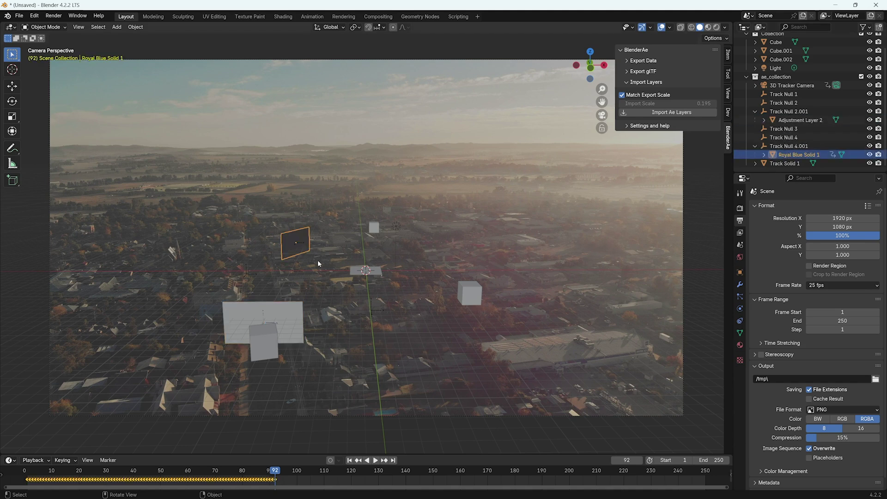
click(755, 146)
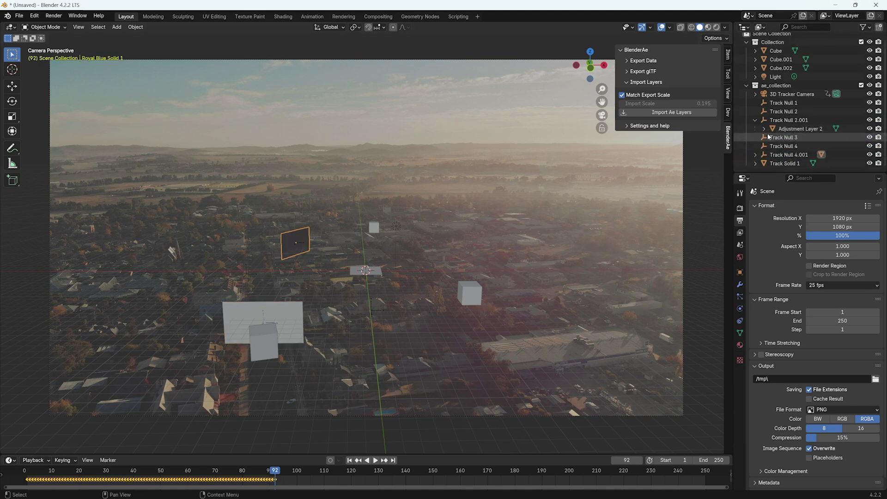
click(755, 120)
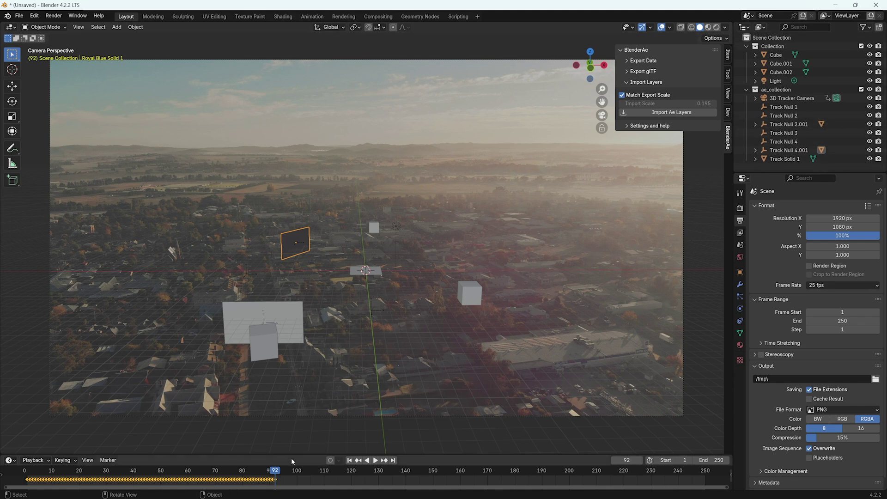
drag(276, 471, 182, 475)
Stop playback, then rename the ae_collection collection to ae_collection_1 in the Outliner.
key(Escape)
click(776, 89)
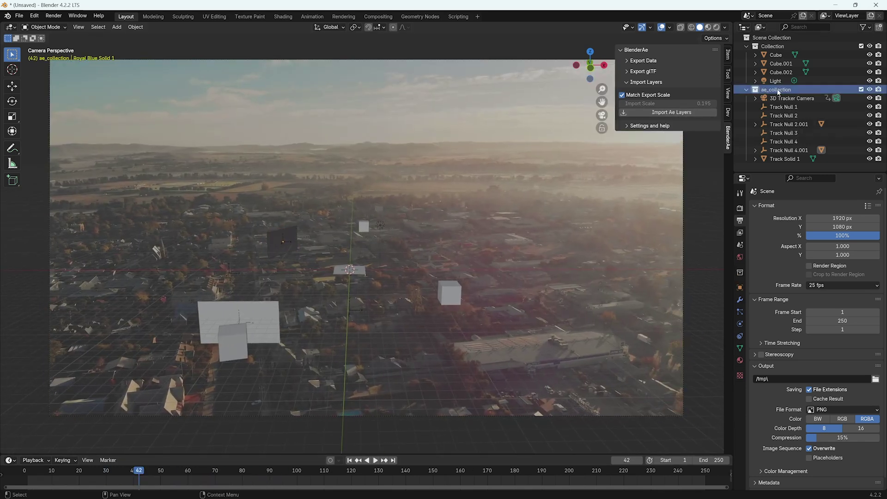
click(790, 98)
shift+click(788, 158)
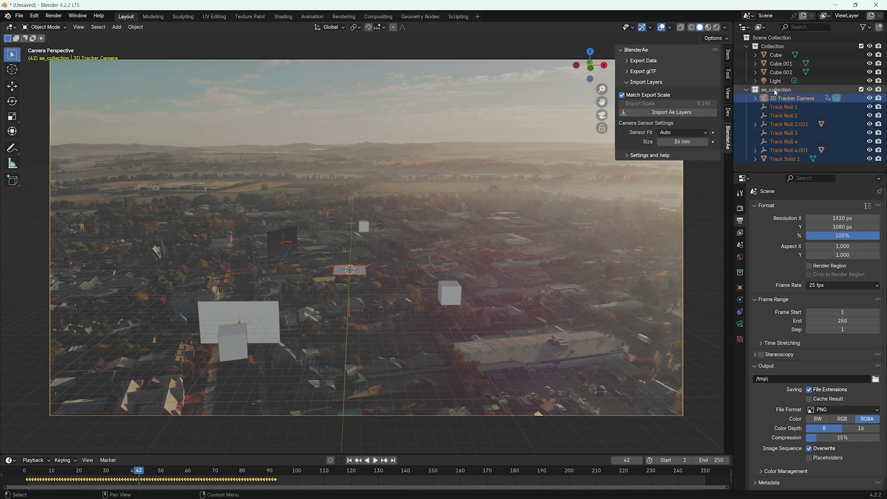
click(779, 91)
click(747, 91)
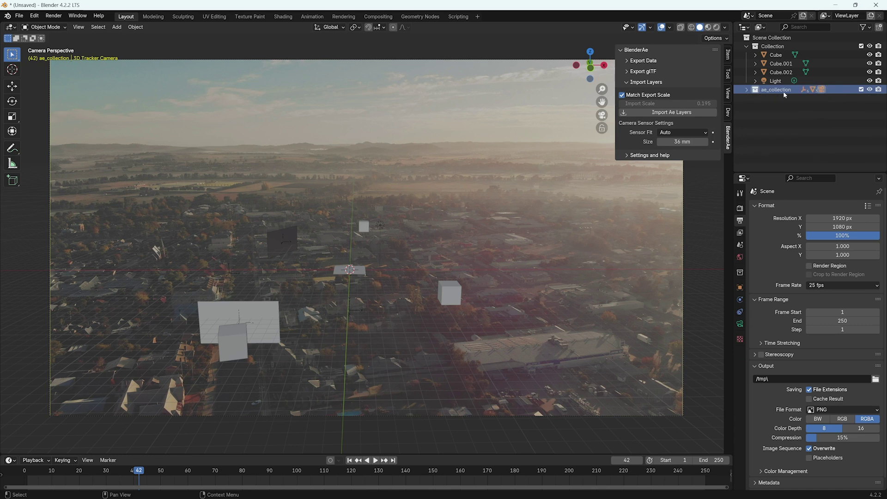
double_click(781, 89)
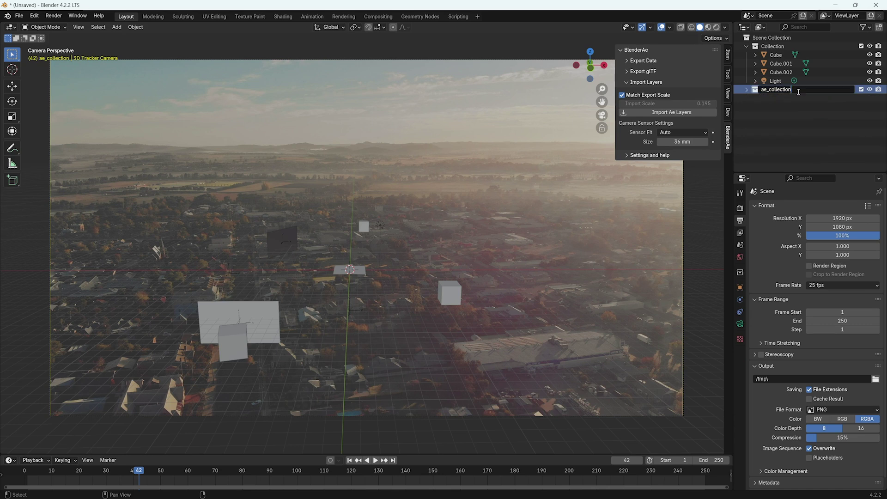
text(_1)
key(Return)
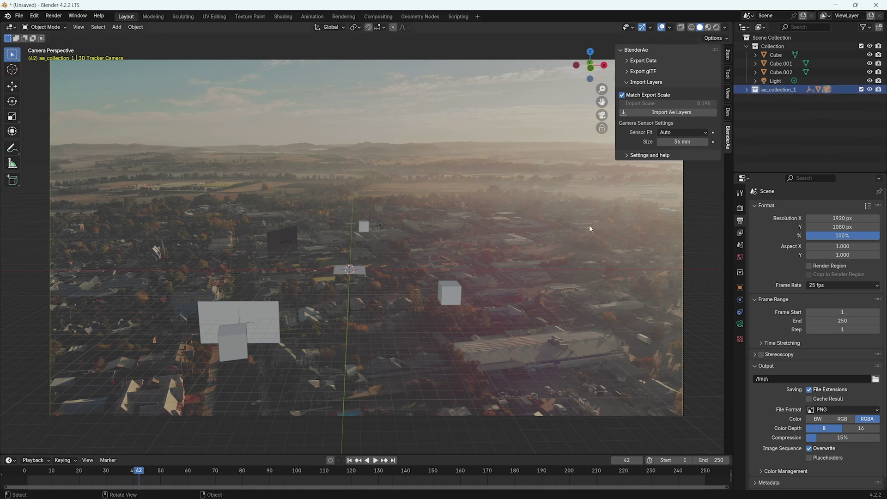
Select only Royal Blue Solid 1 in After Effects and import it into Blender.
click(567, 489)
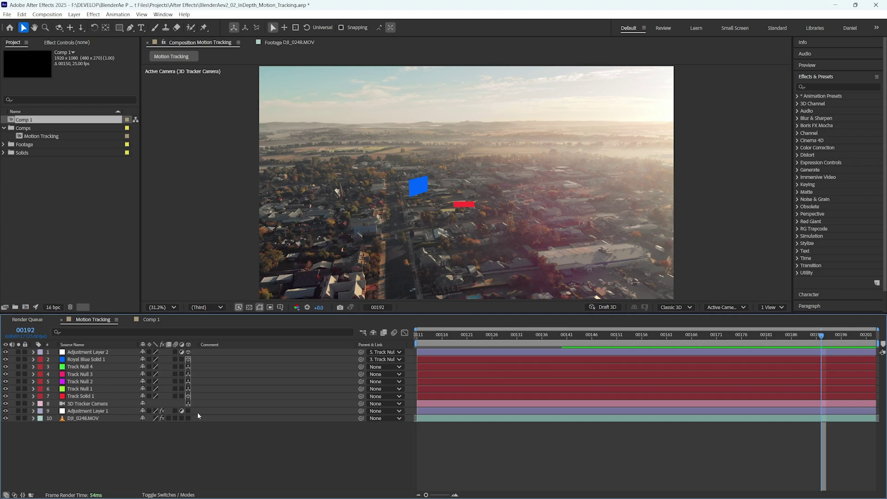
click(91, 360)
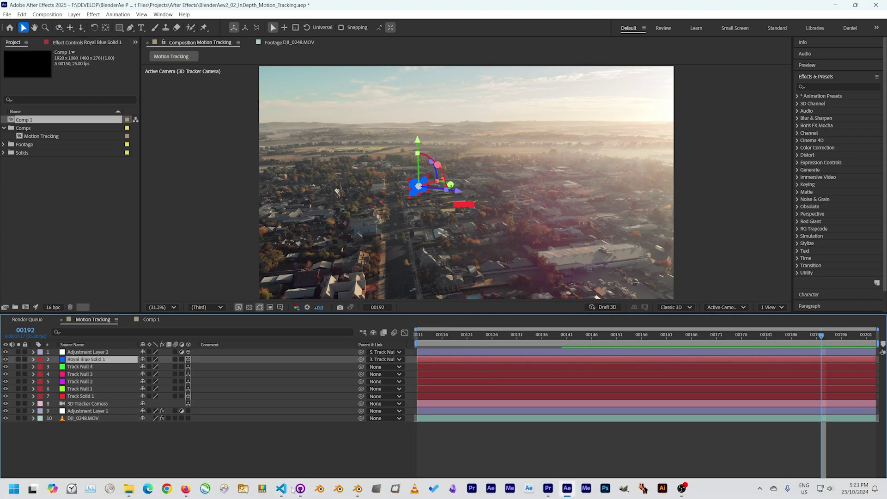
click(356, 488)
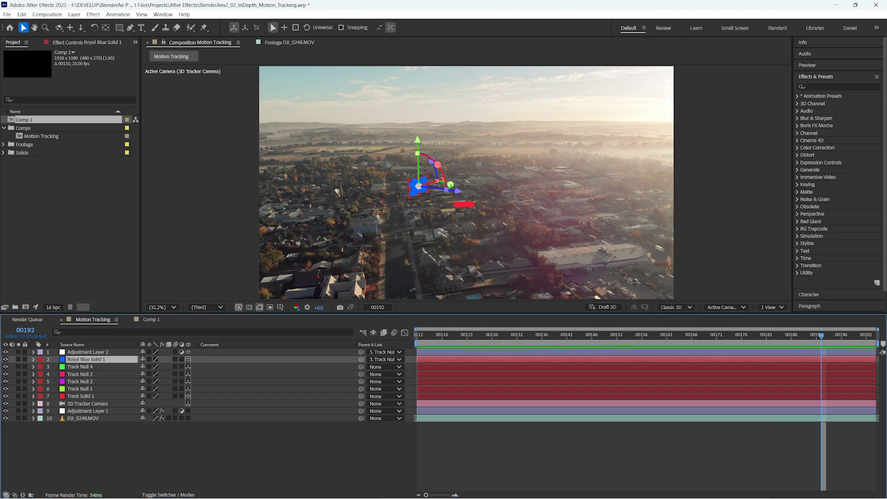
click(357, 489)
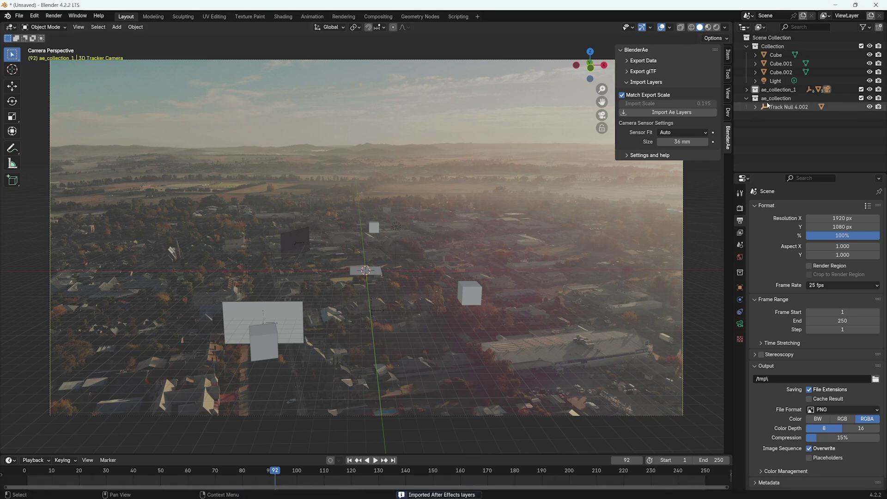
Exclude ae_collection_1 and inspect Track Null 4.002 with its child Royal Blue Solid 1.001.
click(785, 99)
click(788, 106)
click(755, 108)
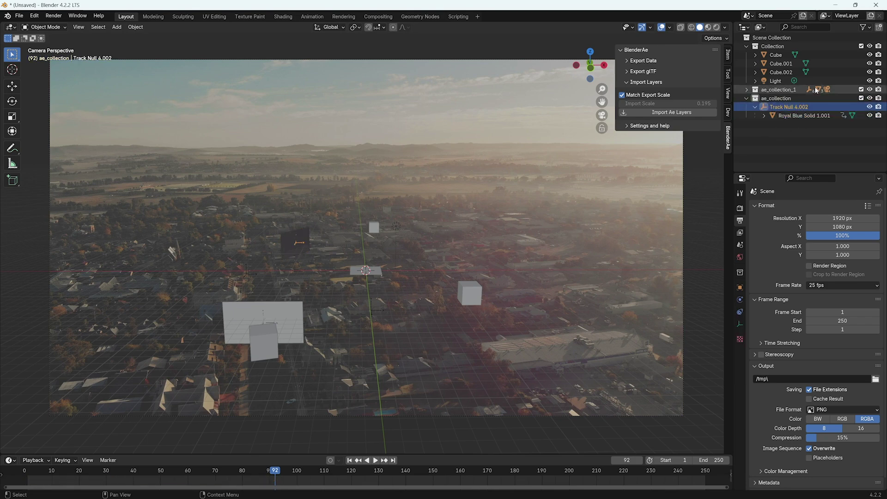
click(861, 90)
click(787, 116)
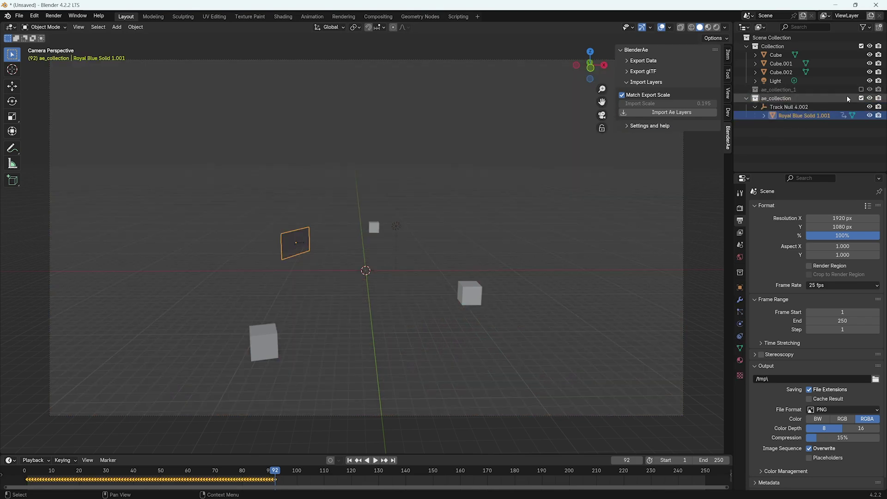
click(786, 107)
click(785, 115)
click(786, 107)
click(786, 115)
click(786, 107)
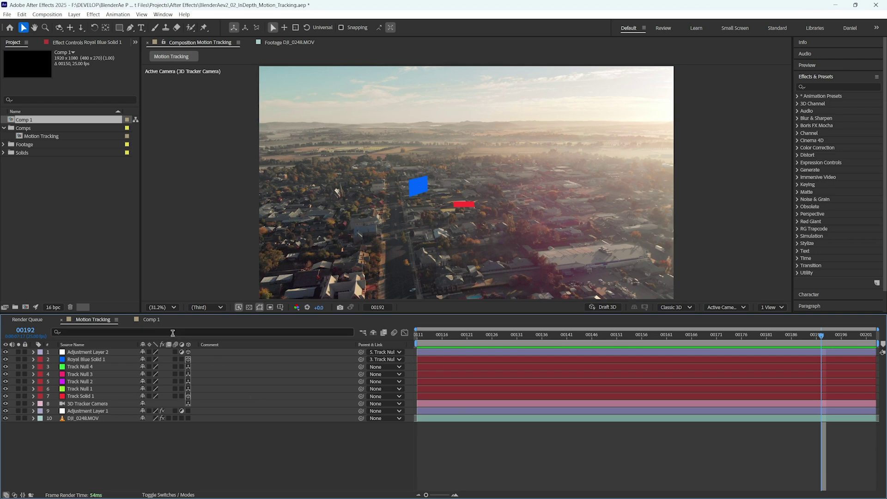
In After Effects, keep Camera 1 as a Two-Node Camera and select its Point of Interest property.
click(152, 319)
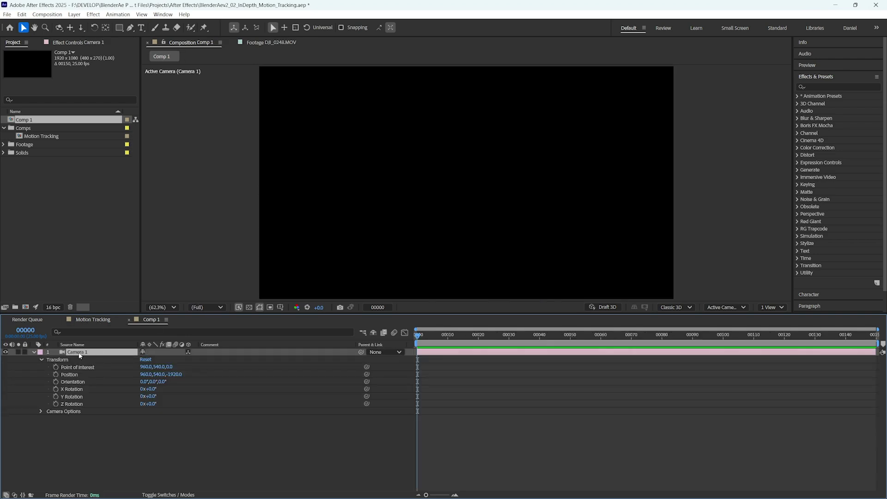
double_click(79, 353)
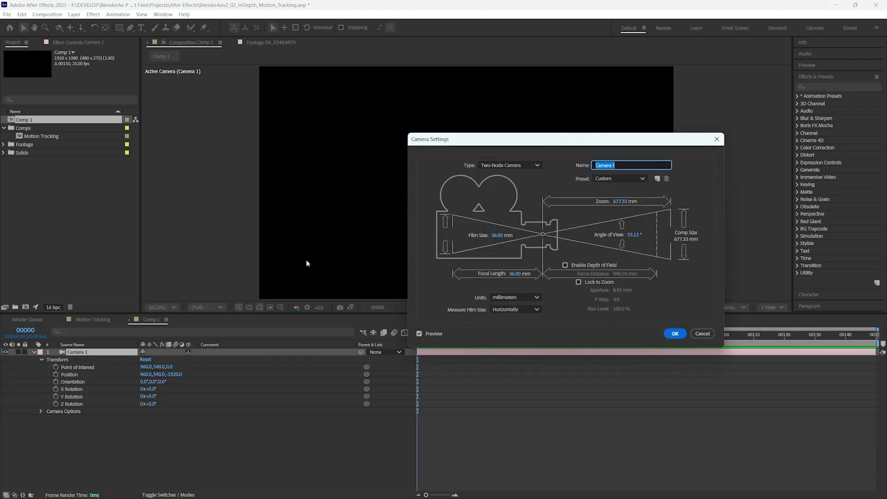
click(495, 166)
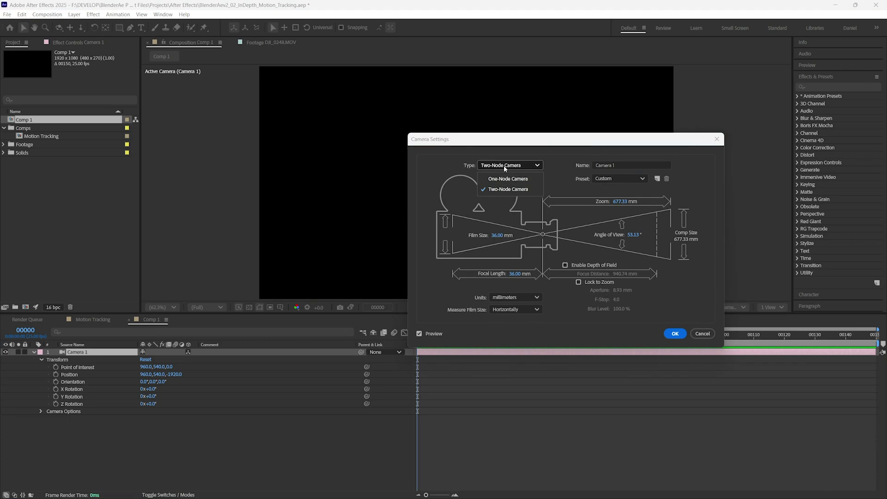
click(504, 166)
click(675, 333)
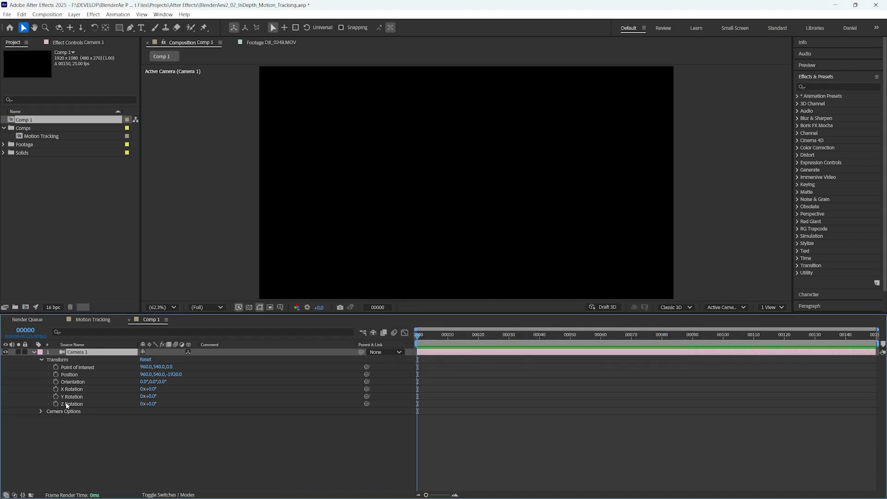
click(77, 368)
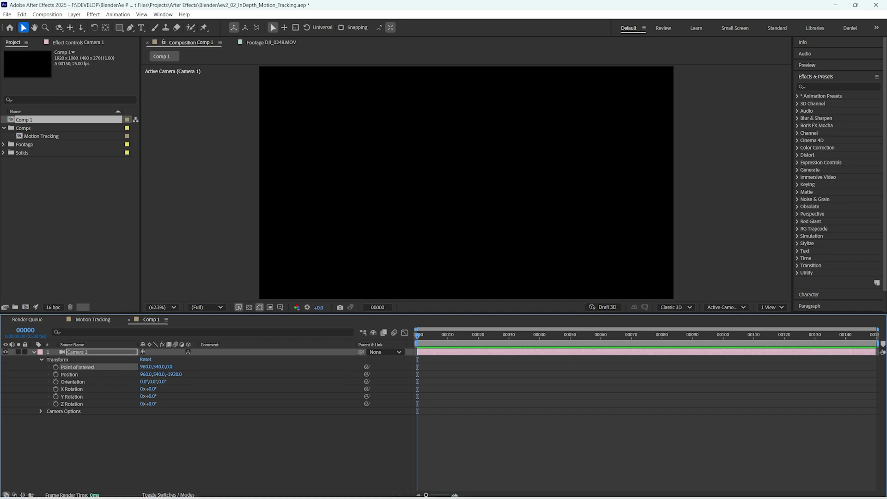
Exclude ae_collection_2 from the Blender scene.
click(358, 488)
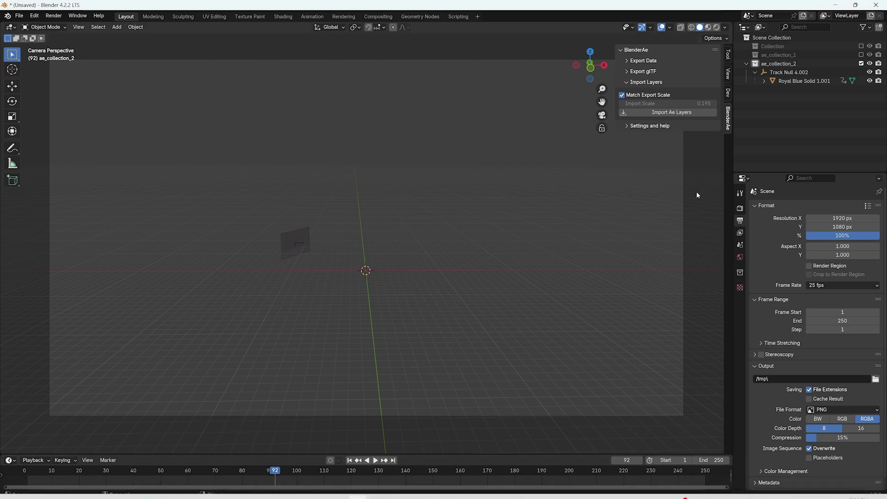
click(808, 63)
click(860, 63)
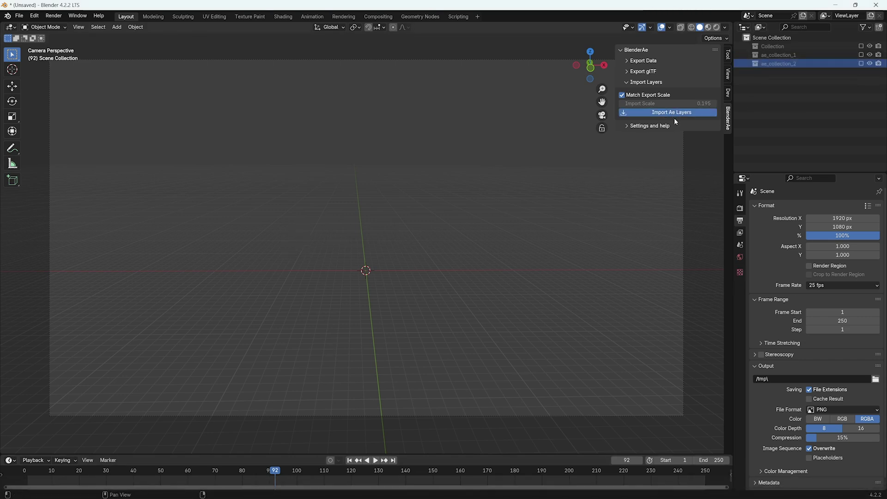
Select the imported camera and its two empties, then frame the rig from the side.
key(alt+Tab)
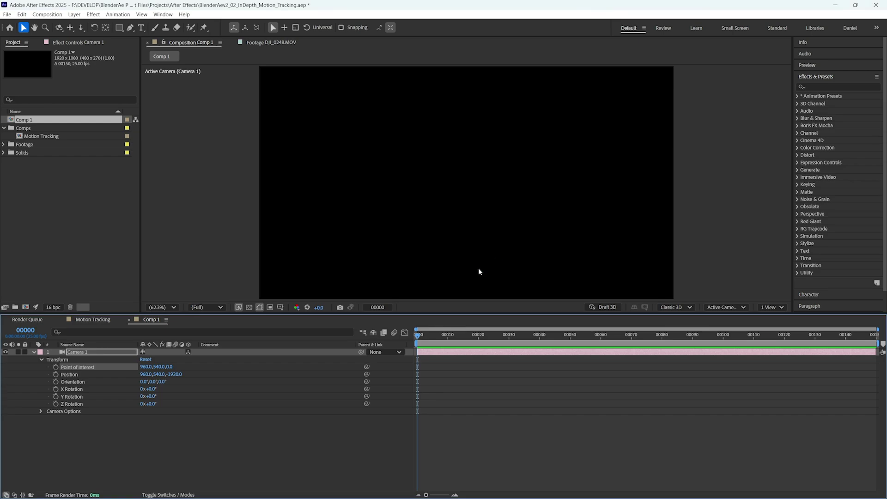
click(357, 489)
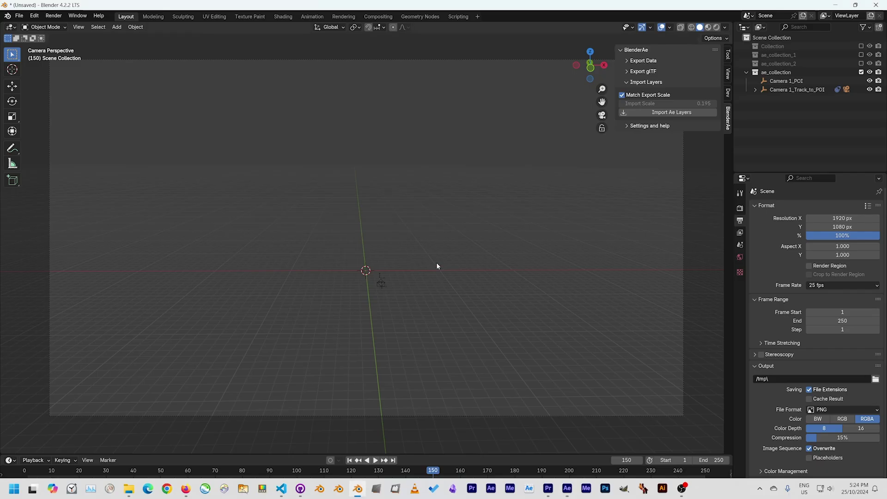
scroll(375, 293, up, 4)
drag(336, 278, 456, 357)
key(KP_Decimal)
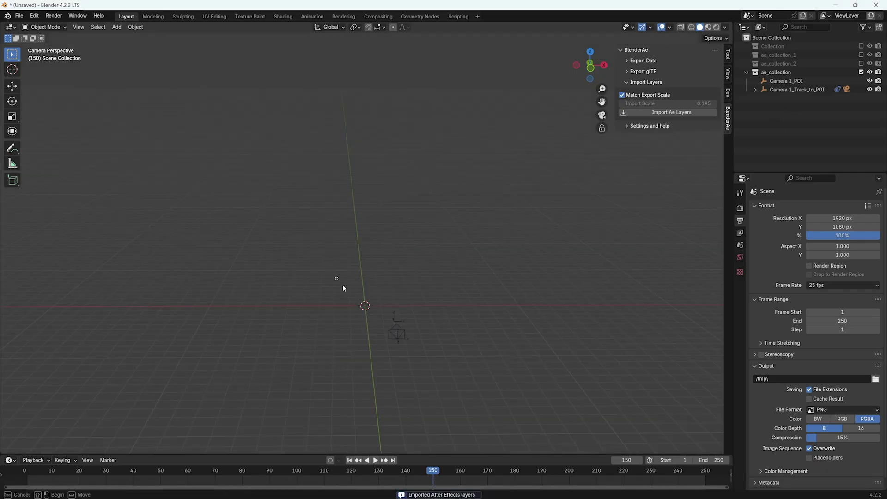
key(KP_Decimal)
middle_drag(469, 250, 375, 247)
Inspect Camera 1_Track_to_POI's Track To constraint aimed at Camera 1_POI.
click(791, 109)
click(788, 89)
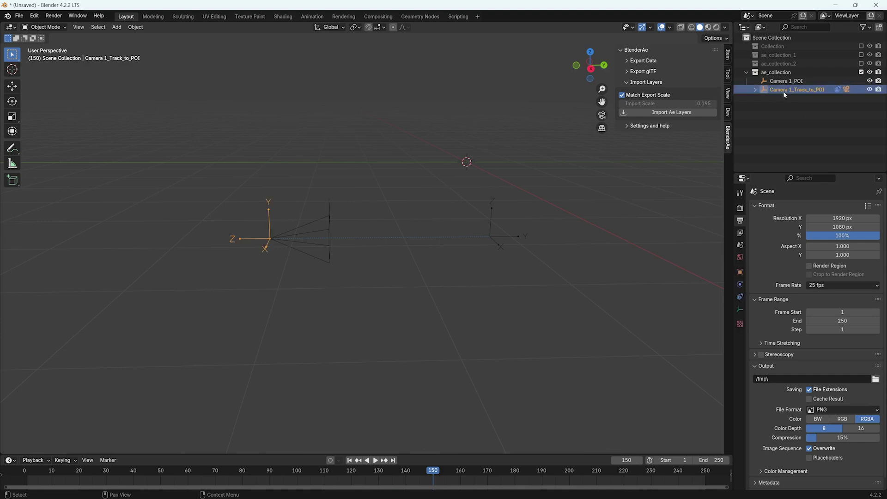
click(776, 81)
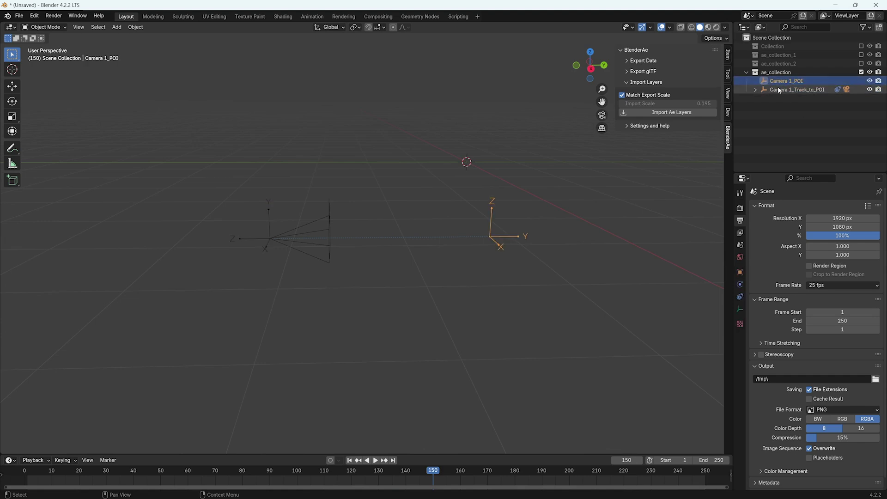
click(753, 90)
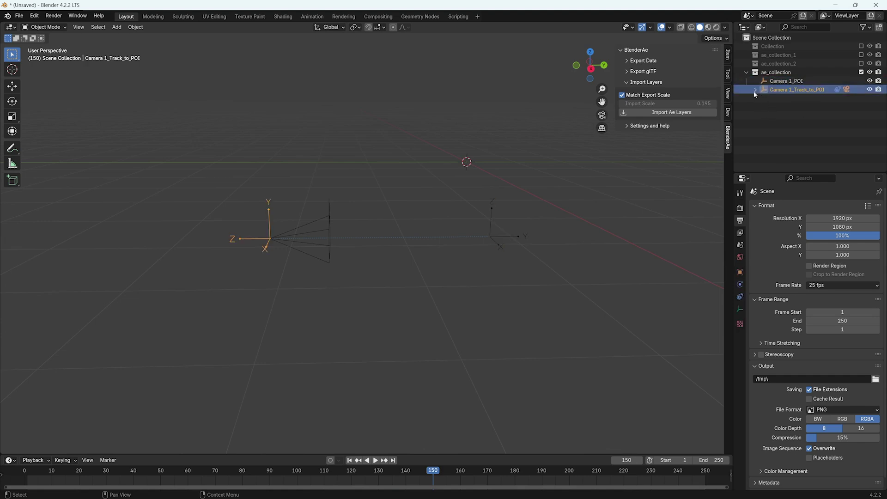
click(755, 89)
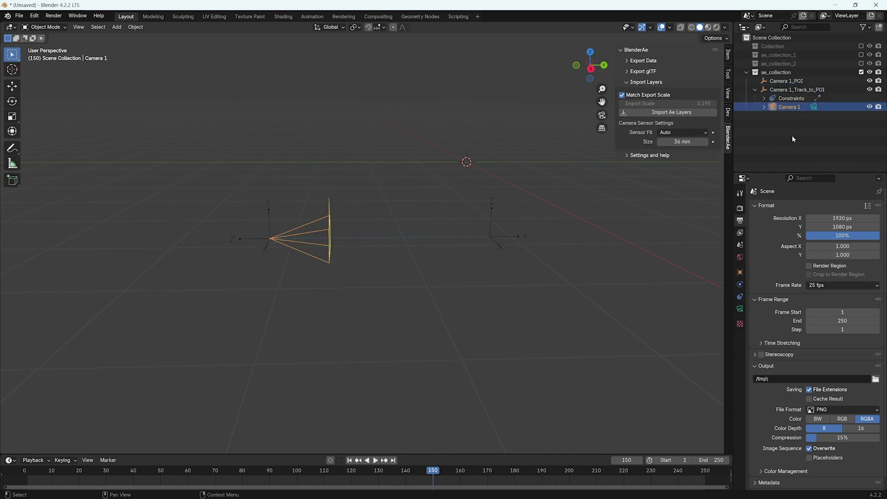
click(791, 98)
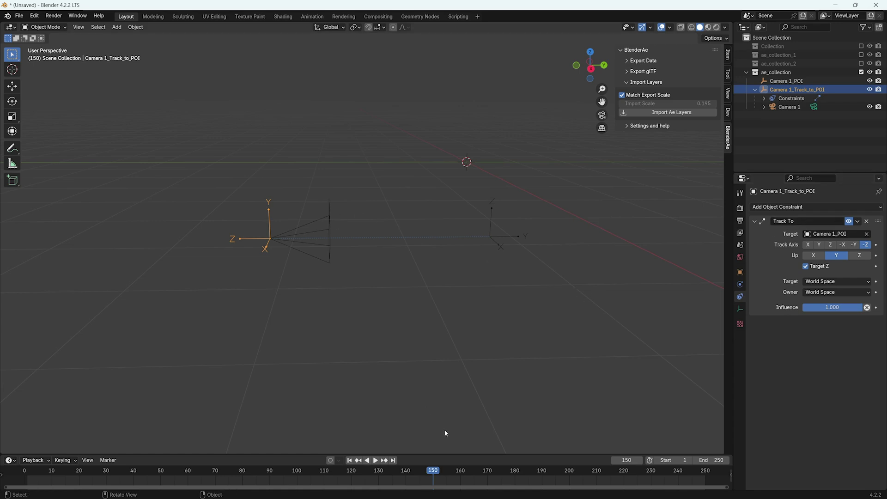
mouse_move(415, 494)
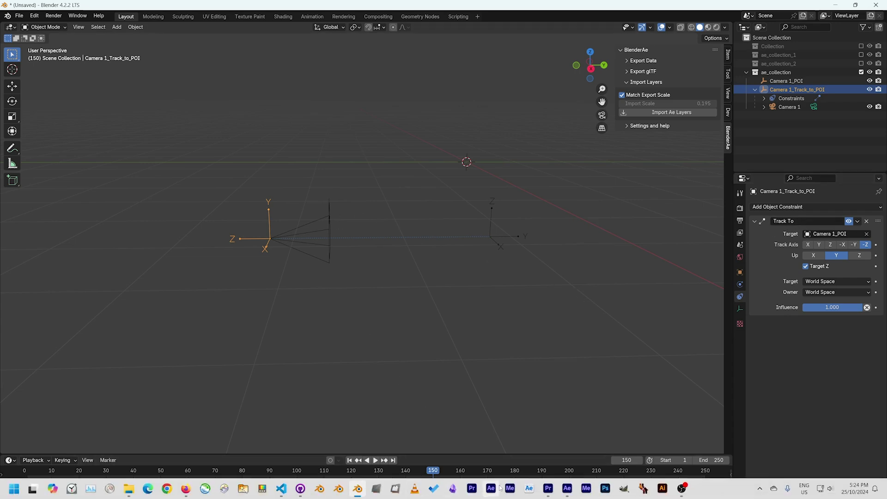
click(566, 488)
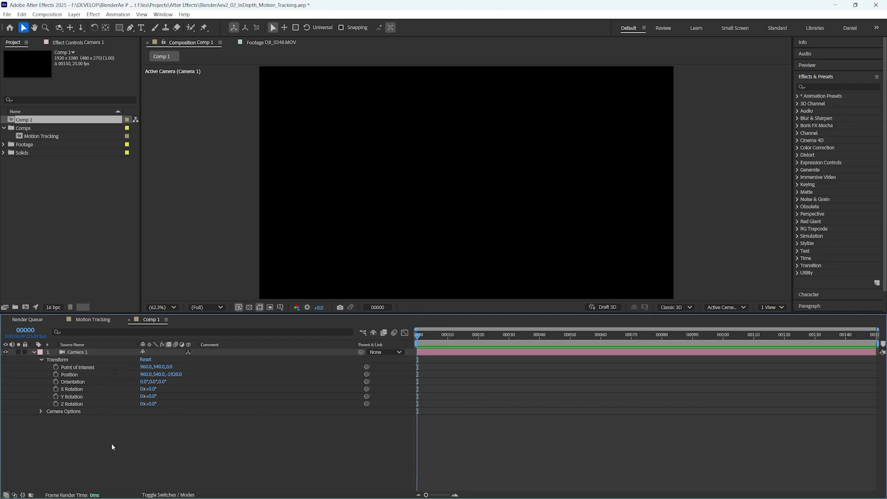
Add a comp-size Medium Green Solid 1 as a 3D layer tilted 24° on X.
key(ctrl+y)
click(378, 314)
click(434, 361)
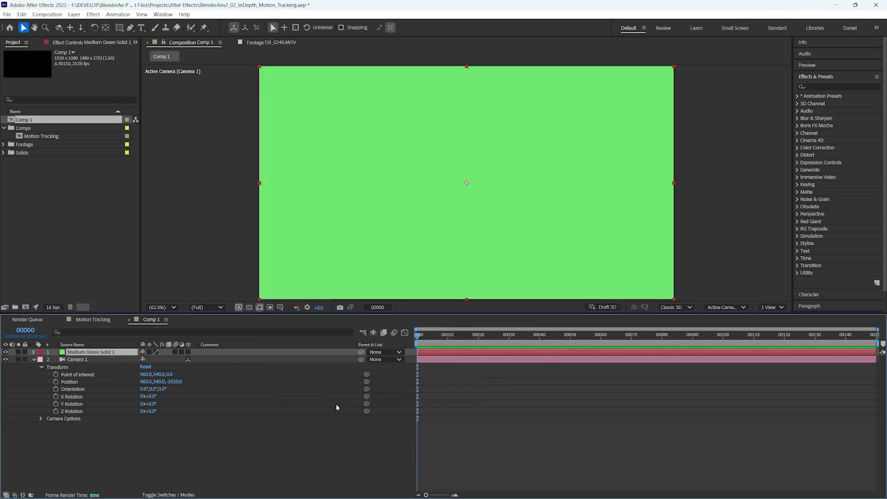
click(188, 352)
key(r)
drag(149, 367, 155, 370)
Keyframe Camera 1's Position at frame 0 and shift its X and Y at frame 49.
click(88, 367)
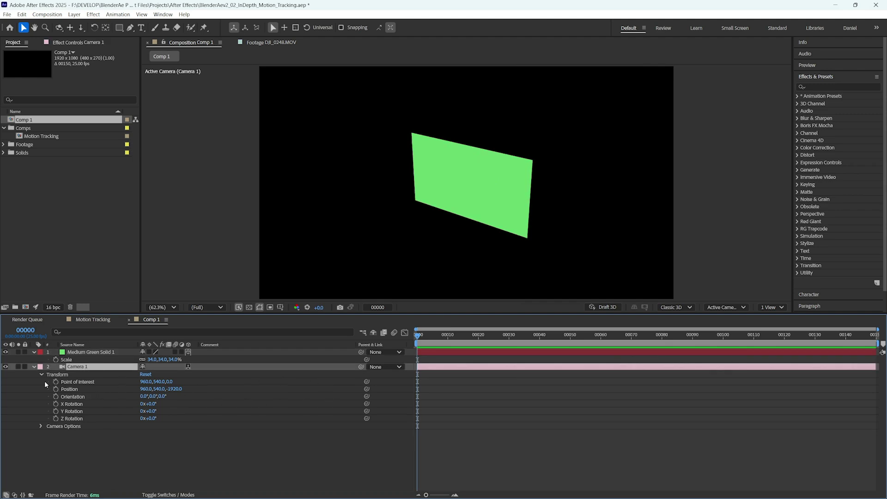
key(p)
click(56, 374)
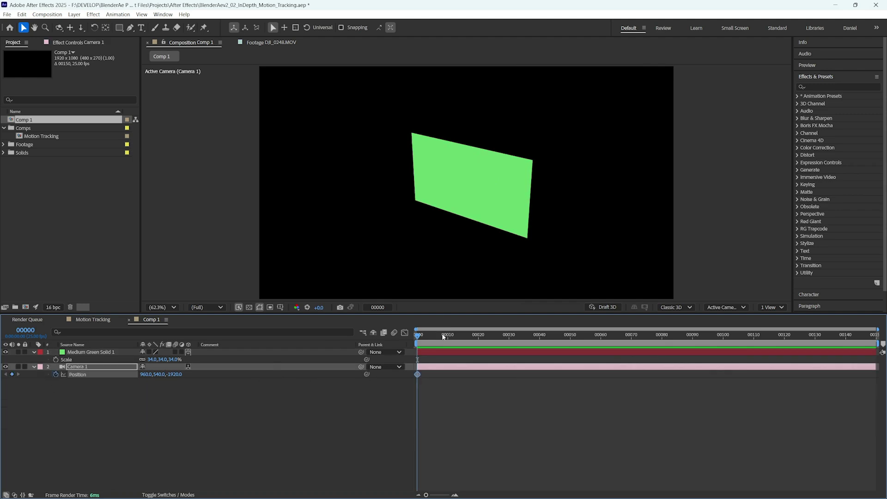
drag(442, 336, 565, 345)
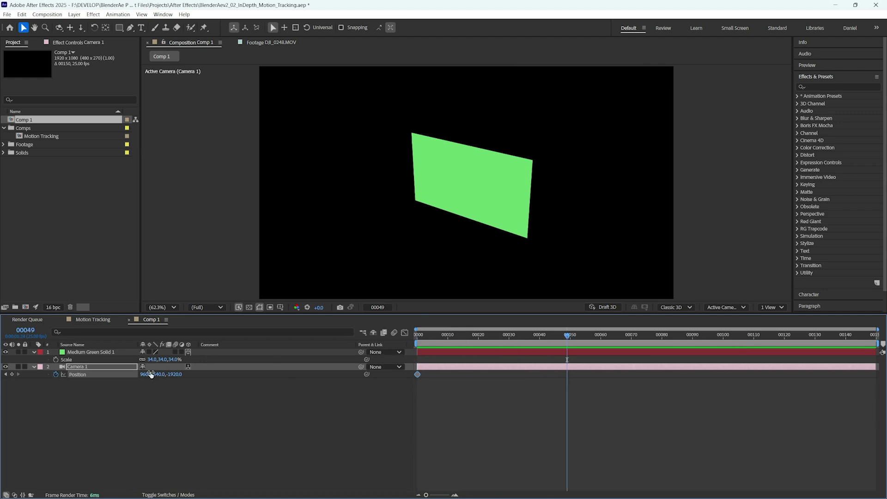
shift+drag(149, 374, 262, 353)
Preview the camera move through Custom View 1.
click(728, 307)
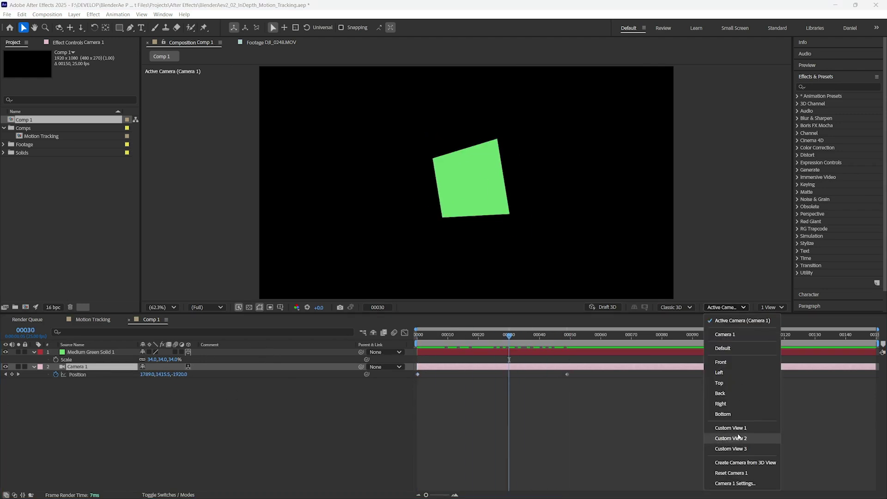
click(729, 425)
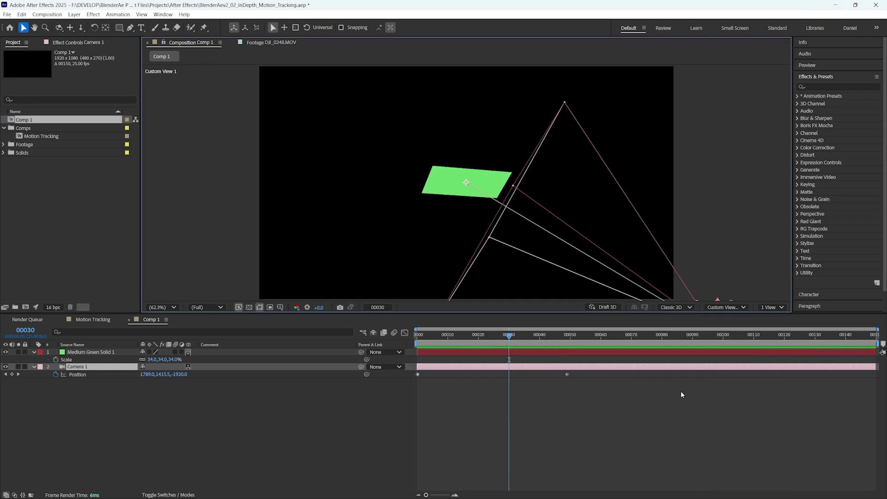
drag(505, 338, 478, 334)
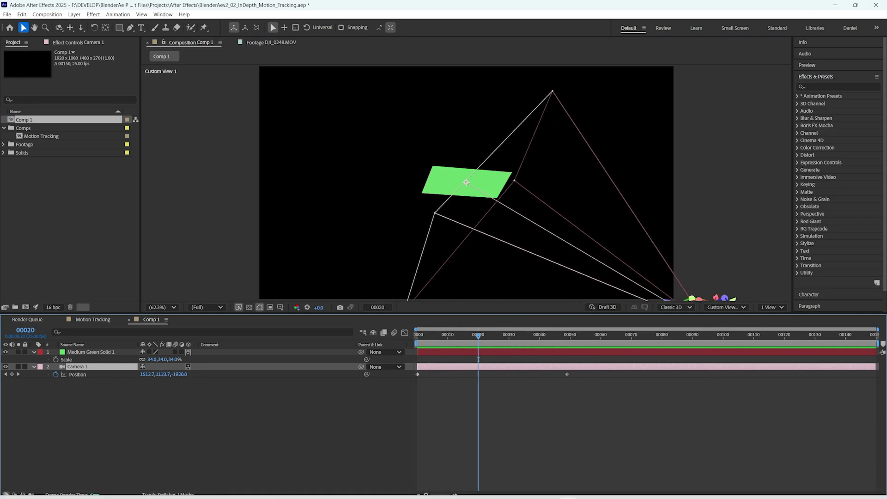
click(357, 491)
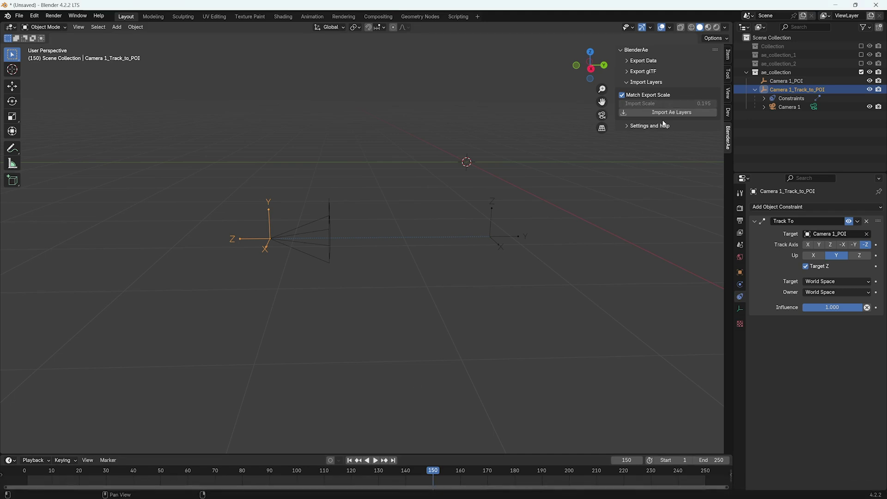
Delete the three old camera rig objects in Blender.
key(a)
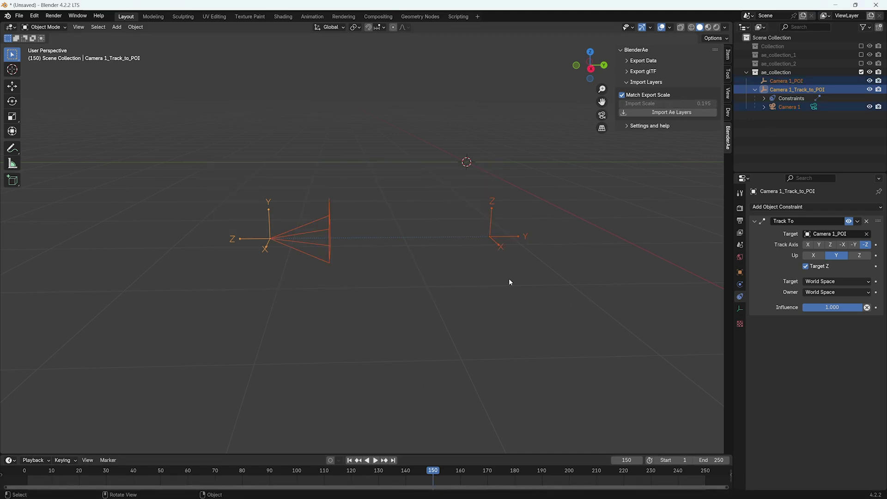
key(x)
click(506, 279)
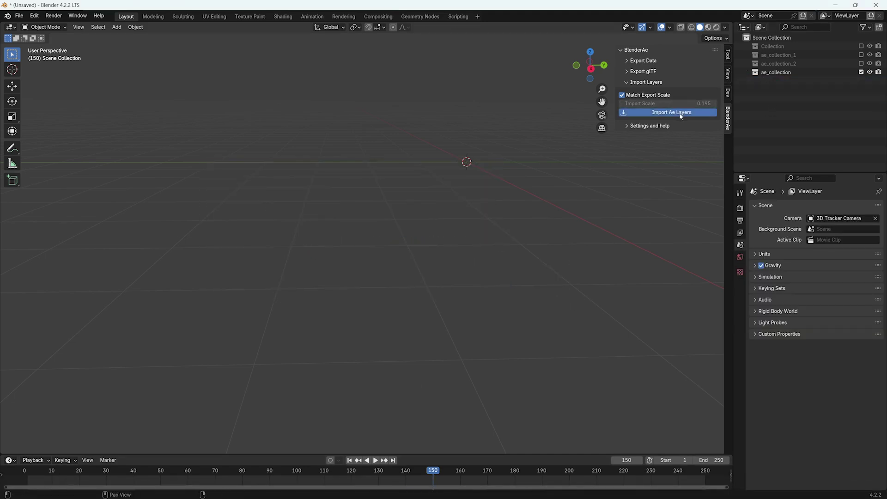
Check the camera animation, then make the imported Camera 1 the active scene camera.
key(alt+Tab)
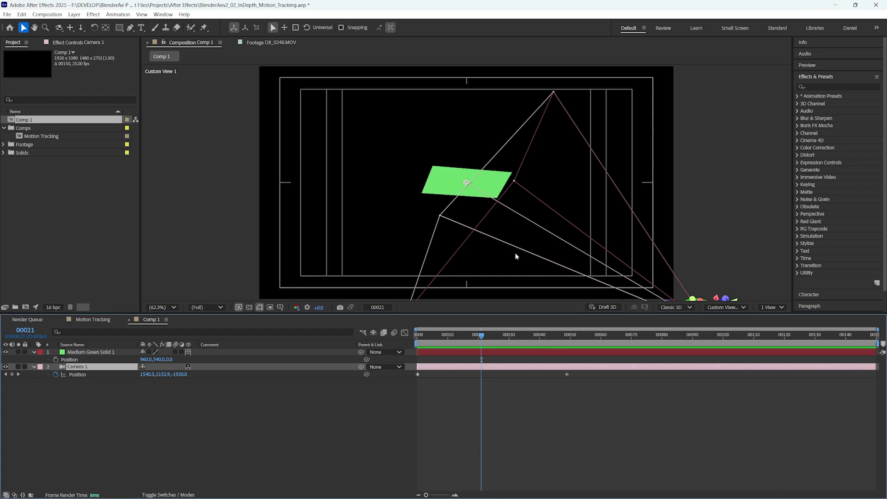
drag(323, 470, 68, 444)
click(319, 270)
right_click(336, 254)
click(336, 254)
scroll(381, 333, down, 6)
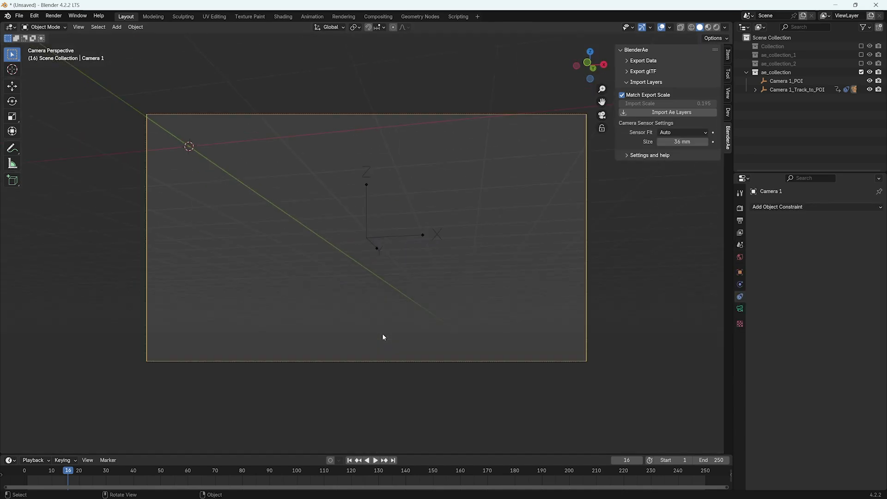